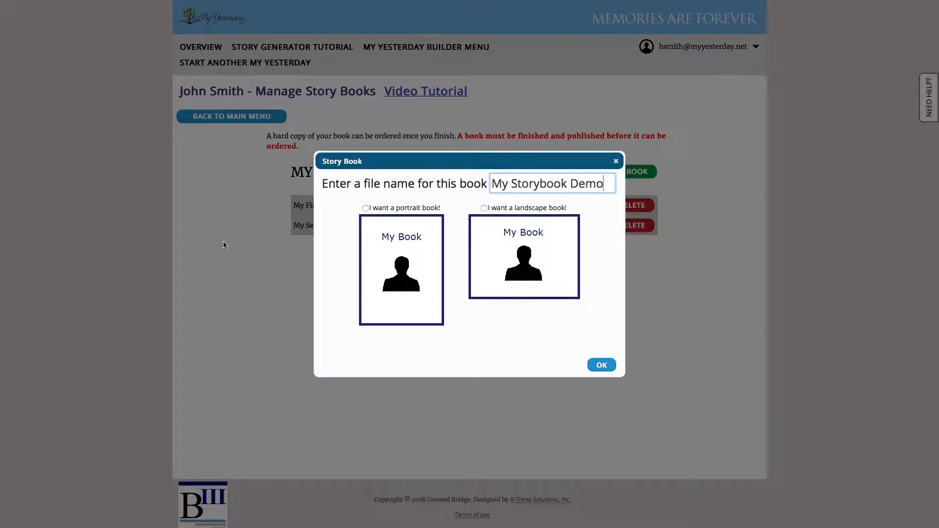
Choose the portrait format for the book named My Storybook Demo and create it.
click(365, 208)
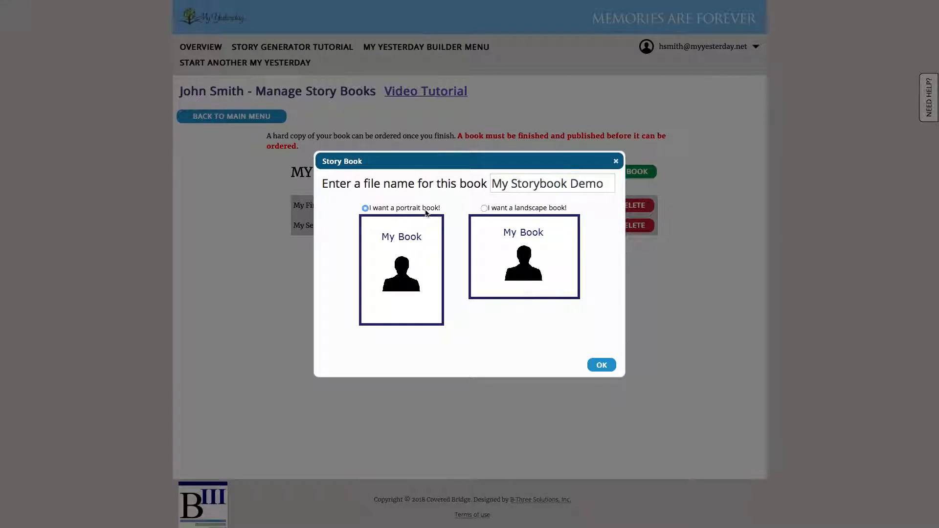
click(600, 365)
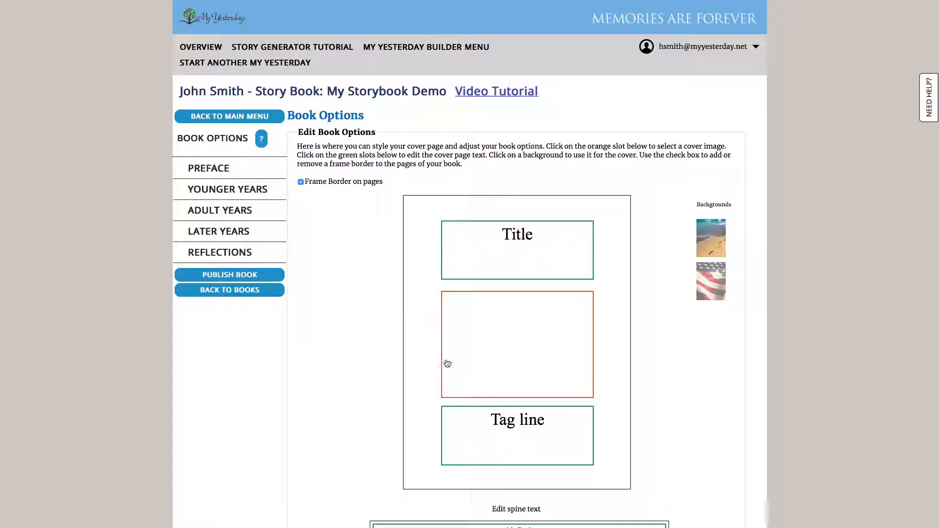
Apply the grey wood background to the cover and set its title to the subject's full name followed by ": A Wonderful Life".
scroll(632, 318, down, 1)
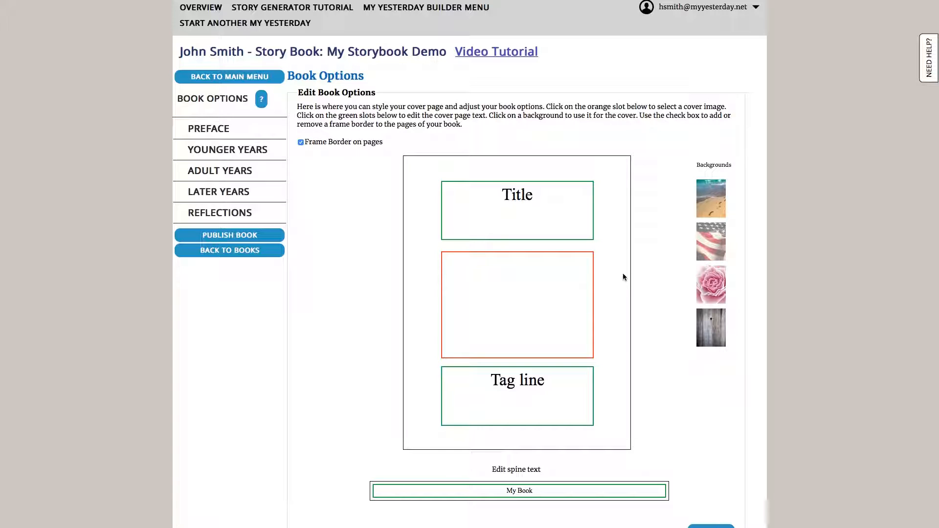
click(527, 202)
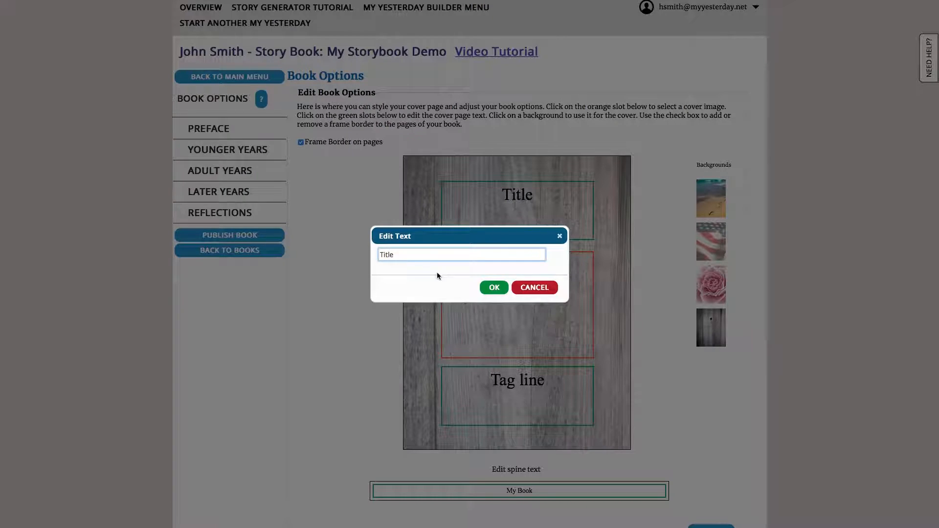
drag(411, 252, 286, 255)
text(John Smith: A Wonderful Lif)
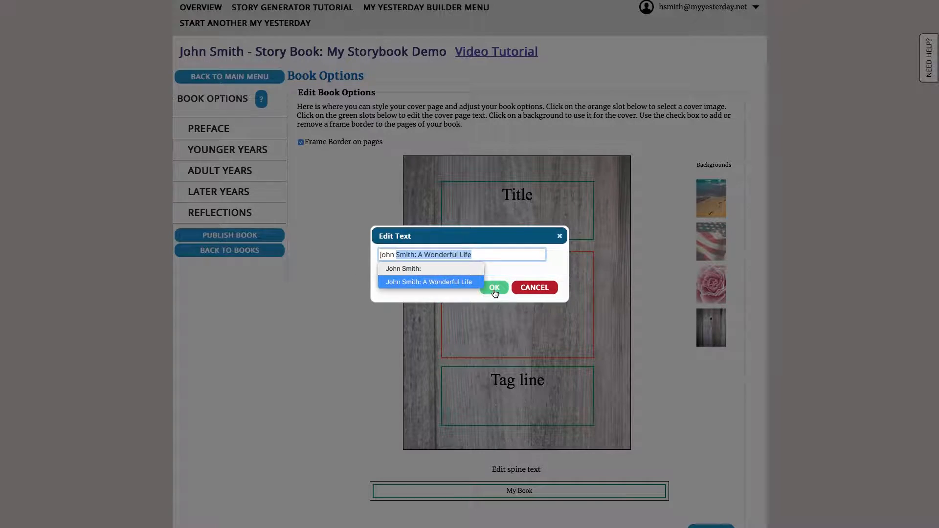
click(495, 287)
Replace the cover's tag line with "In Loving Memory of" followed by the subject's full name.
click(509, 385)
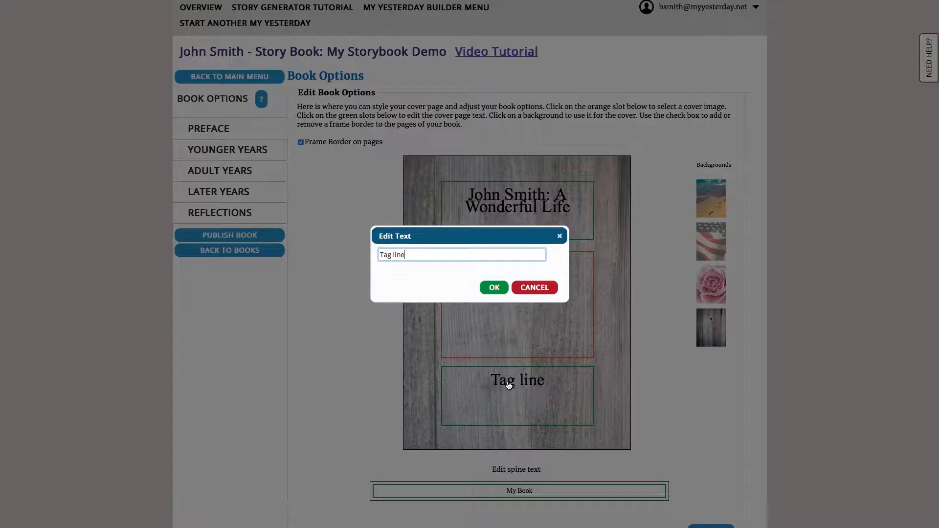
drag(422, 255, 331, 249)
key(BackSpace)
text(In Loving Memory of John Smith)
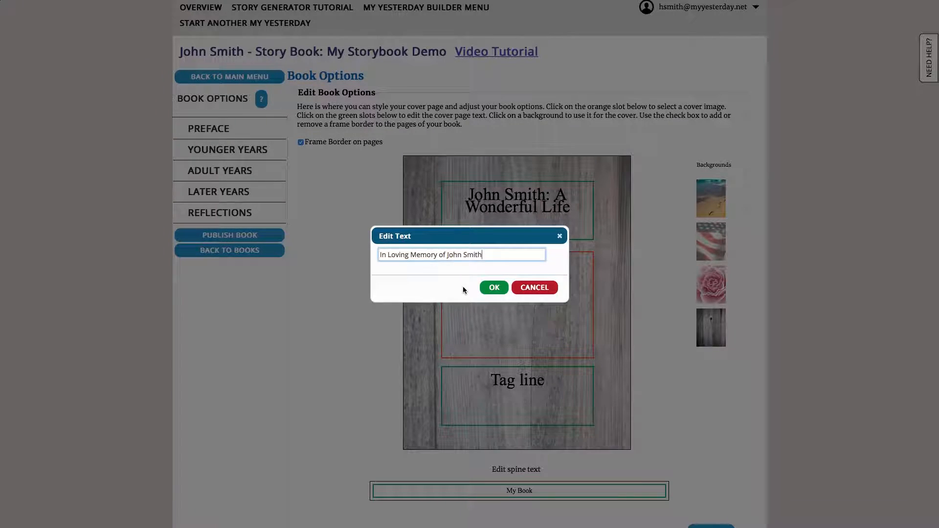
click(494, 288)
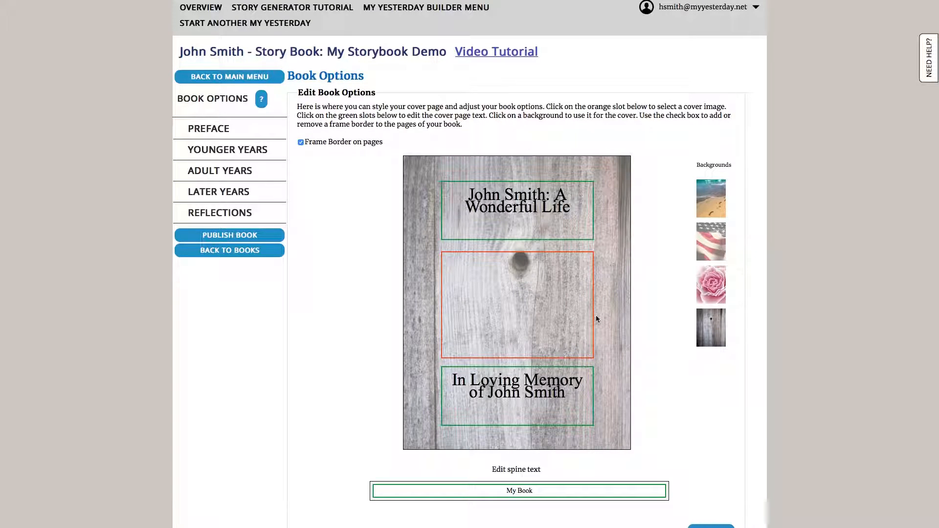
Fill the cover's picture slot with the dark group photo taken in front of the castle.
click(537, 304)
scroll(453, 286, down, 2)
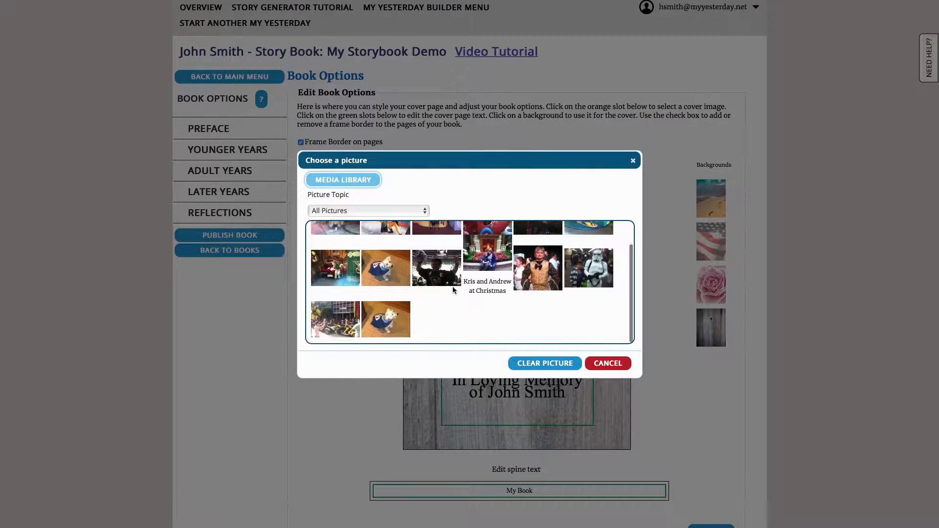
scroll(450, 323, up, 2)
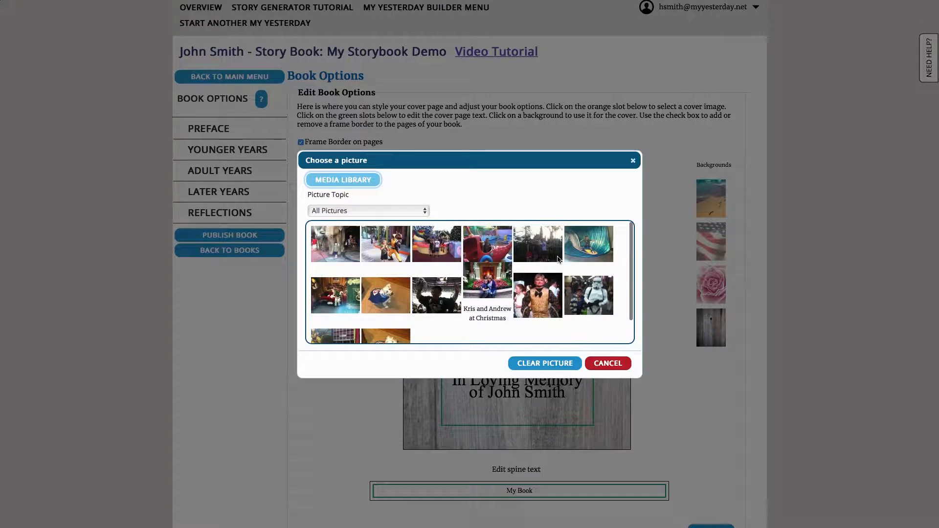
click(538, 254)
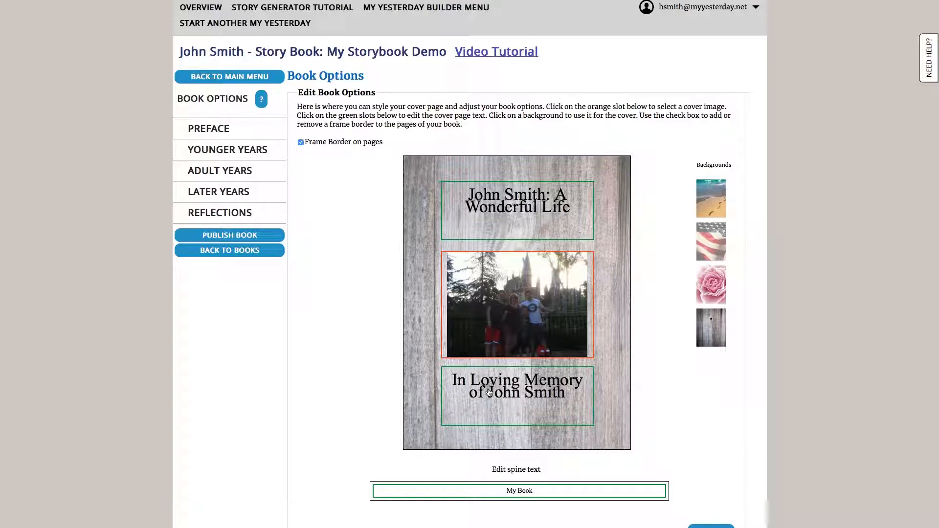
Set the spine text to the subject's full name followed by ": A Wonderful Life".
click(536, 495)
drag(427, 254, 336, 249)
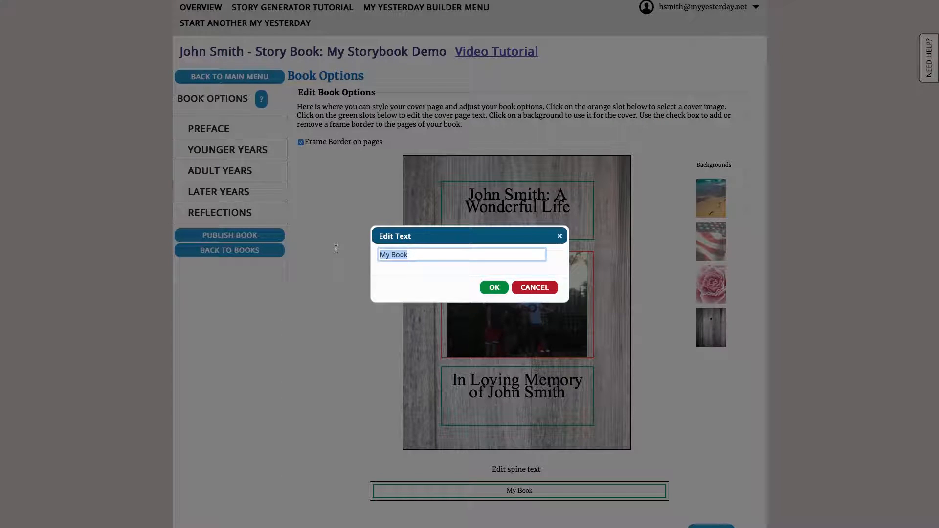
text(John Smith:)
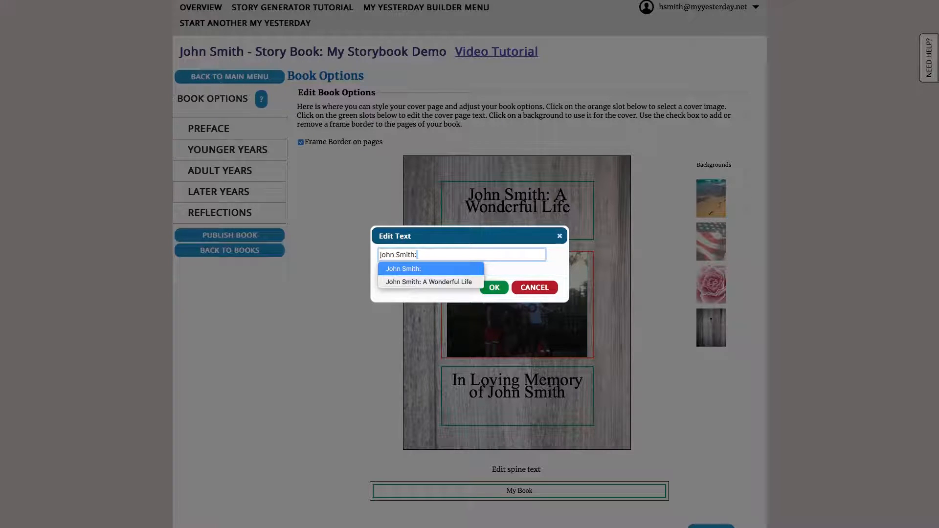
click(401, 283)
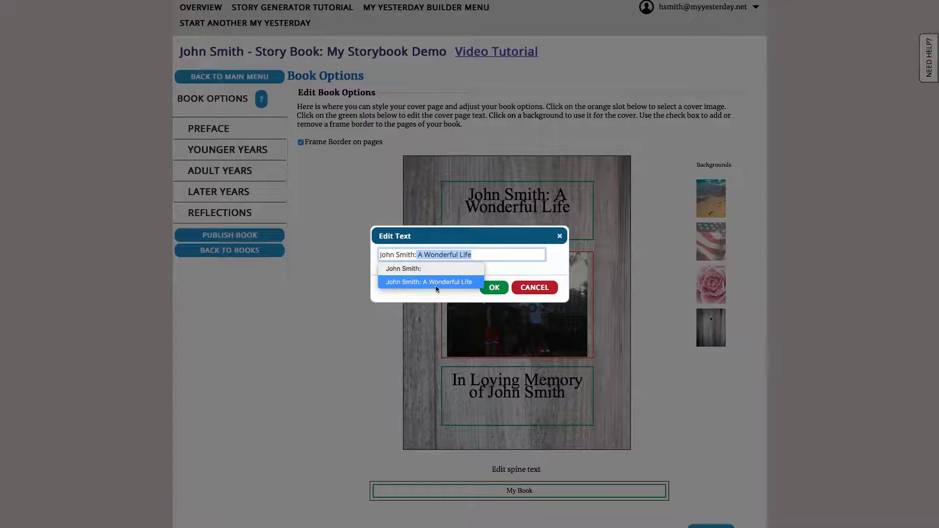
click(492, 288)
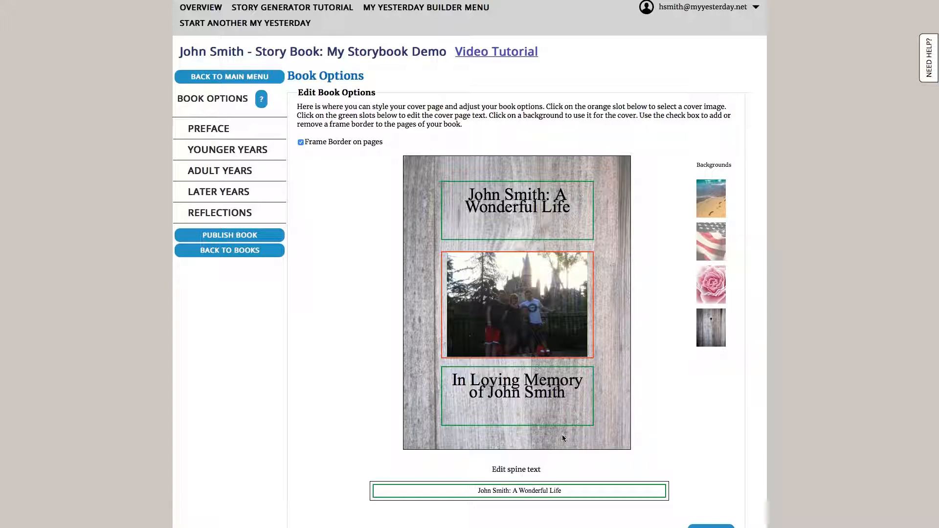
Leave the cover options and continue to page editing with the Preface topic selected.
scroll(642, 389, down, 2)
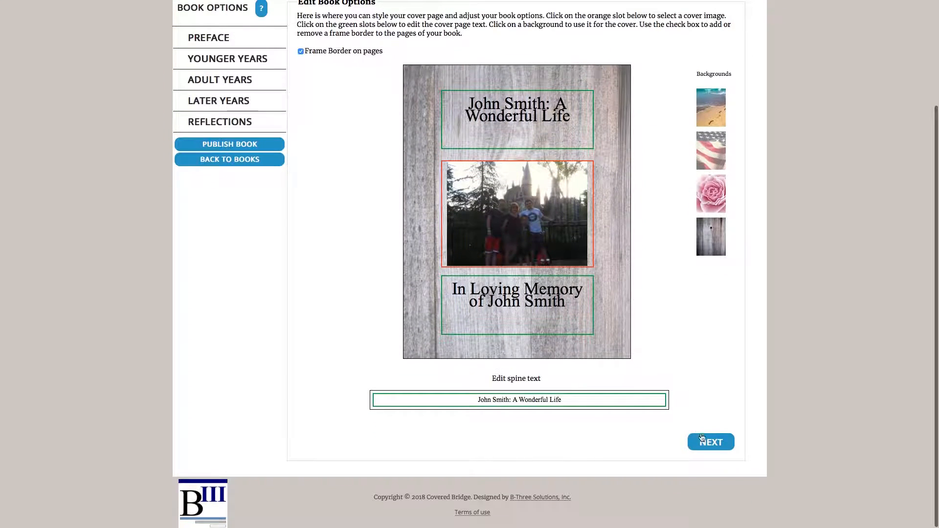
click(702, 440)
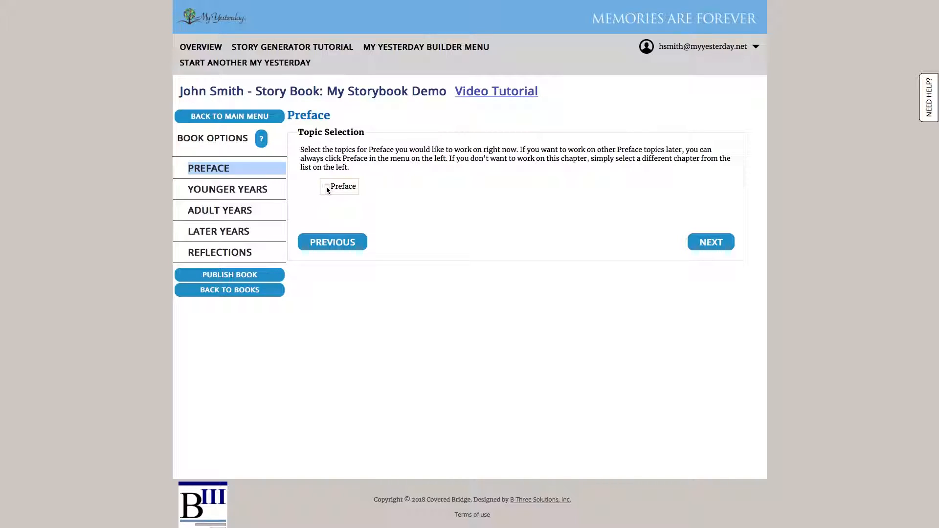
click(697, 244)
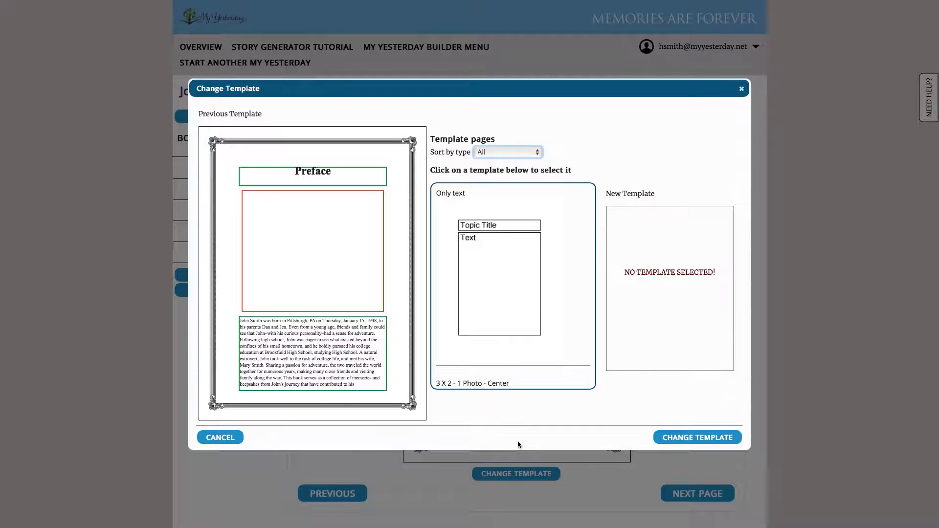
Change the Preface page's template to "3 X 2 - 1 Photo - Left".
scroll(577, 322, down, 3)
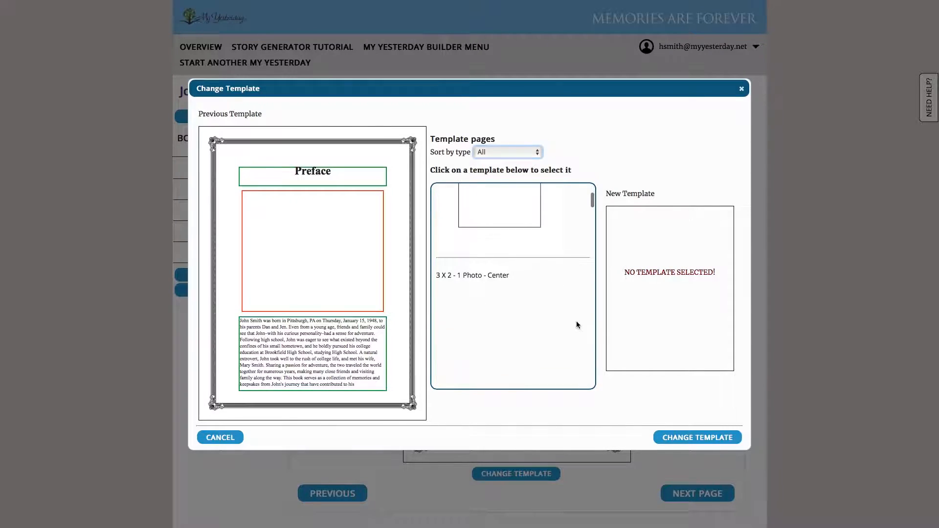
scroll(576, 322, down, 1)
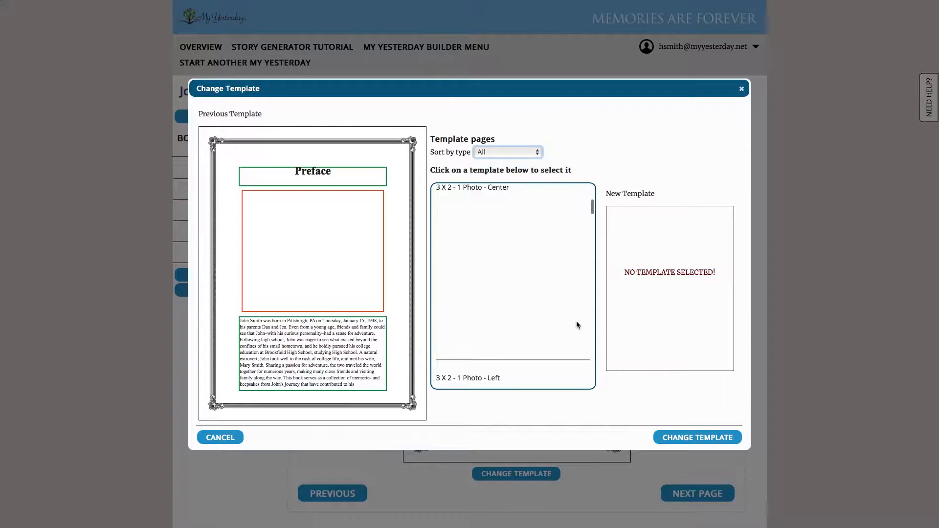
scroll(576, 321, down, 2)
scroll(575, 321, down, 1)
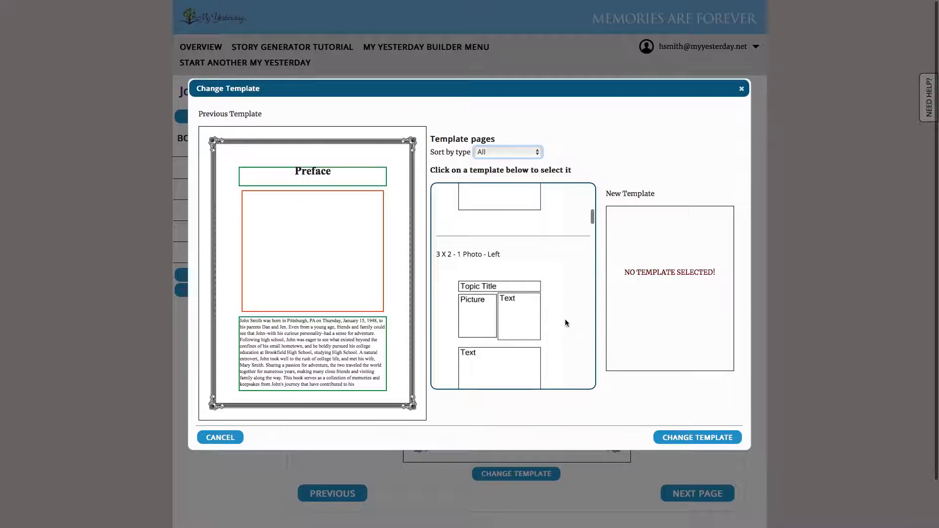
scroll(514, 349, down, 6)
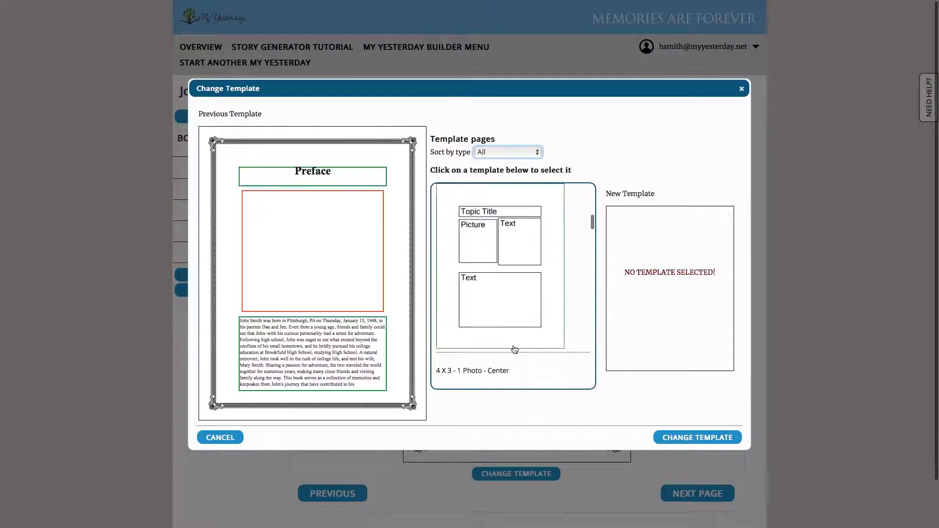
scroll(514, 346, down, 3)
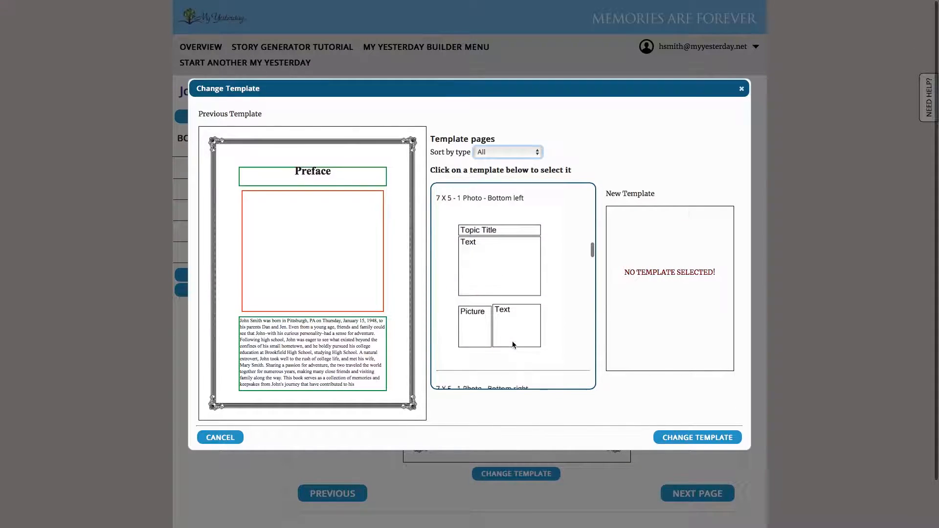
scroll(515, 343, up, 2)
scroll(515, 344, up, 4)
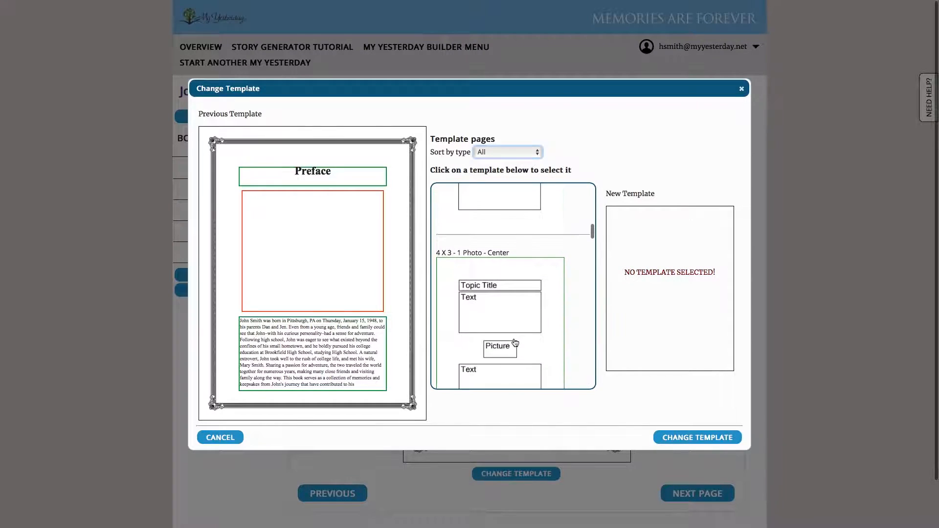
click(538, 293)
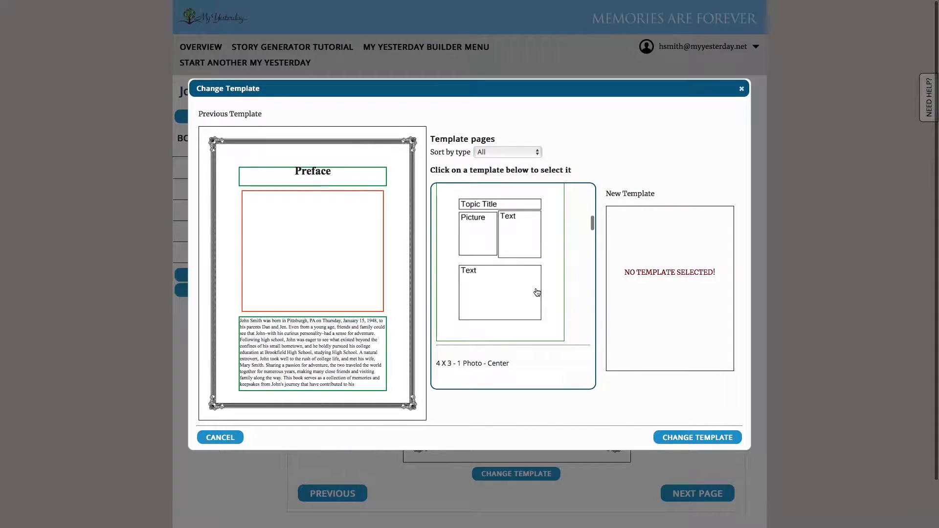
click(688, 437)
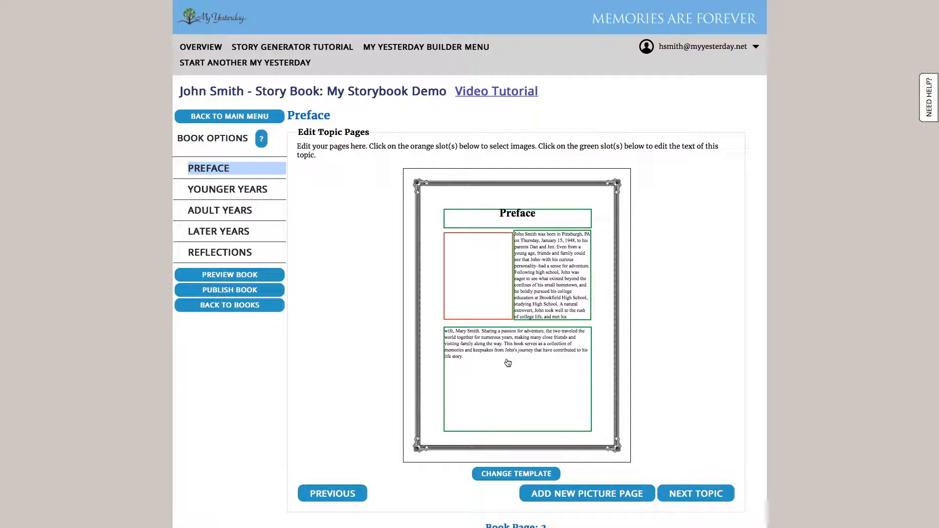
Place the photo of the person in the gold vest and bow tie in the Preface picture slot, without caption text.
click(481, 282)
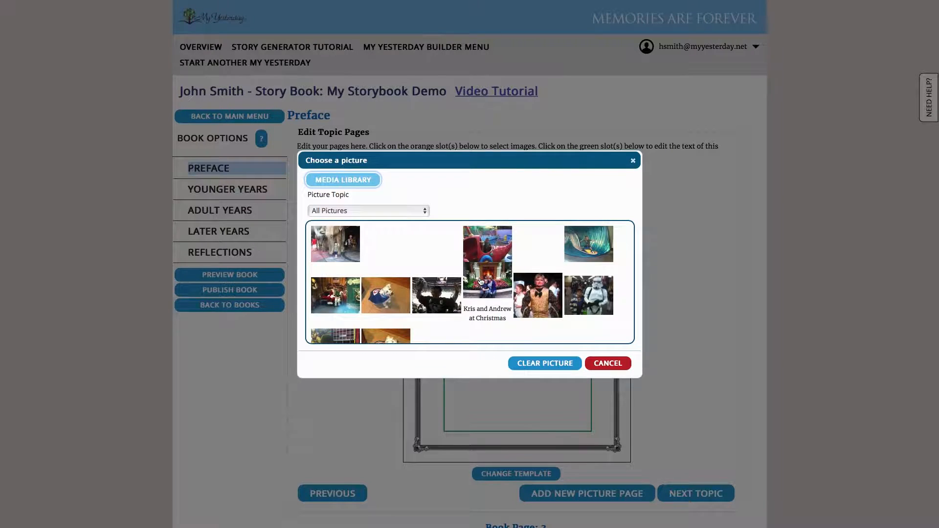
click(541, 288)
click(476, 297)
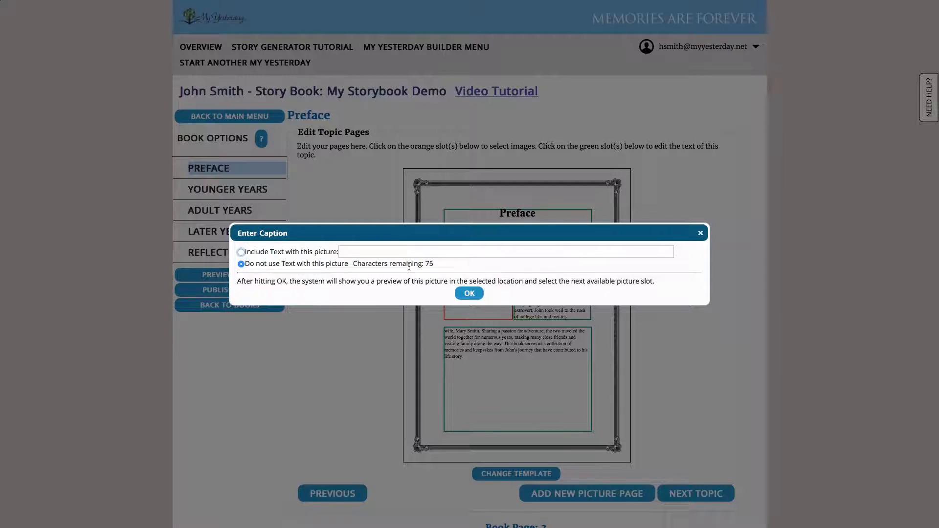
click(478, 297)
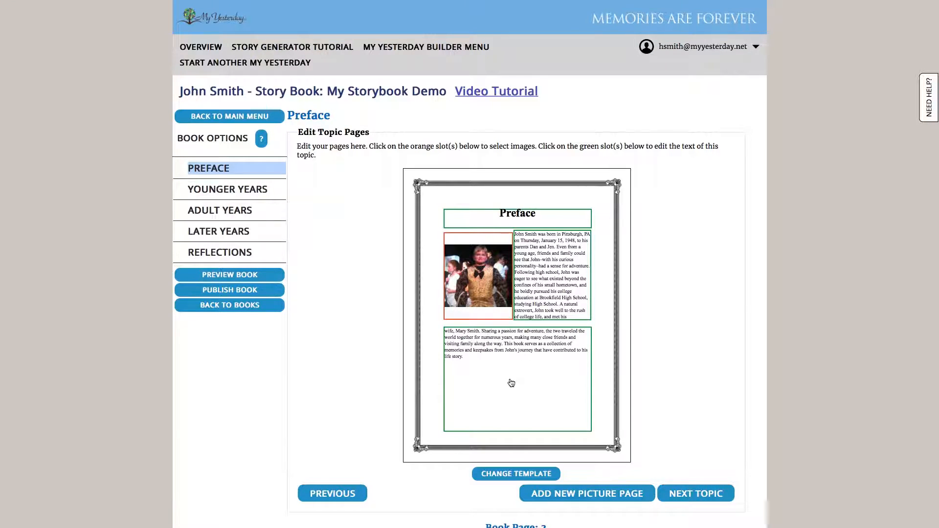
Proceed to the Younger Years chapter, select the Family, Grade School and Playtime topics, and continue to its section header page.
click(677, 497)
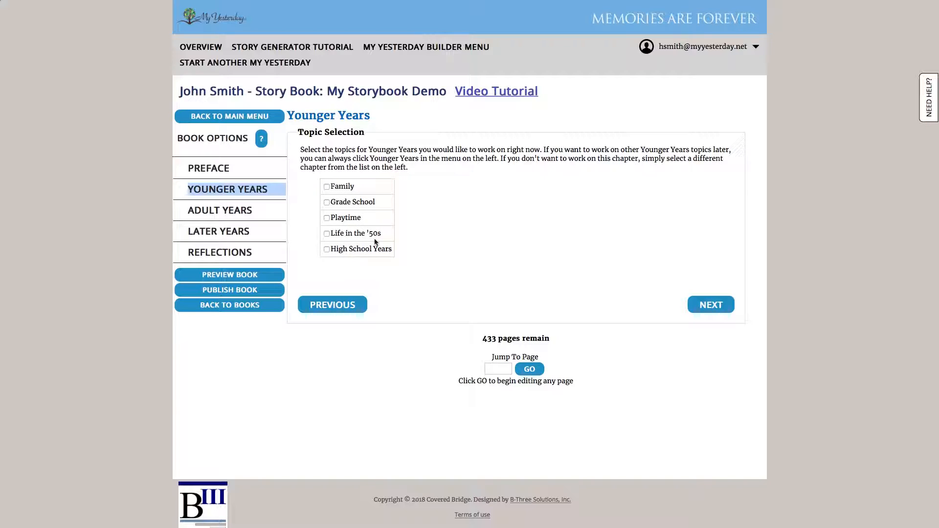
click(327, 188)
click(327, 203)
click(327, 218)
scroll(501, 340, down, 1)
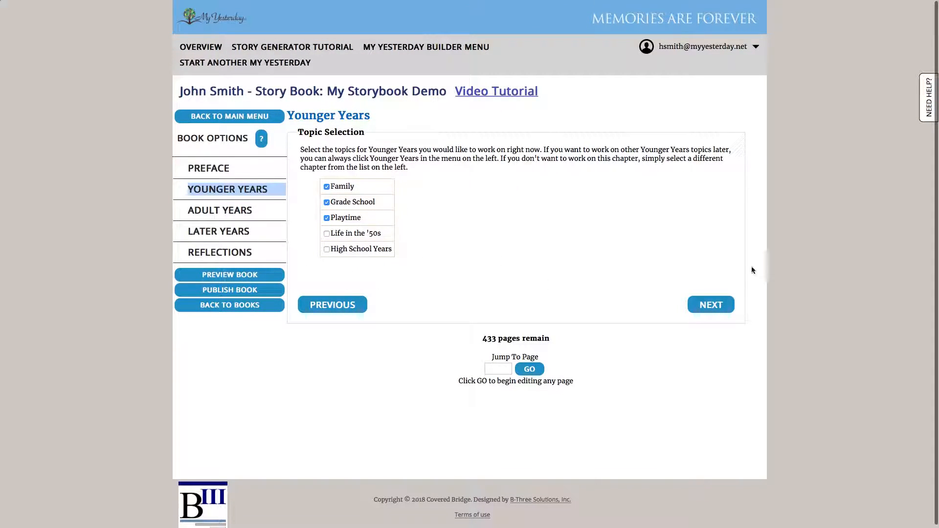
click(711, 303)
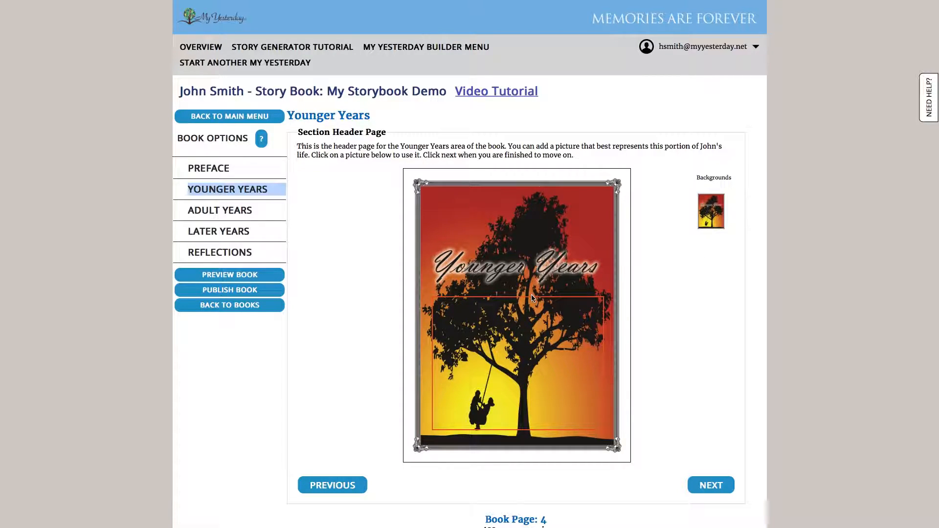
Add the photo of the cheering hockey fan to the Younger Years header page without caption text.
click(525, 368)
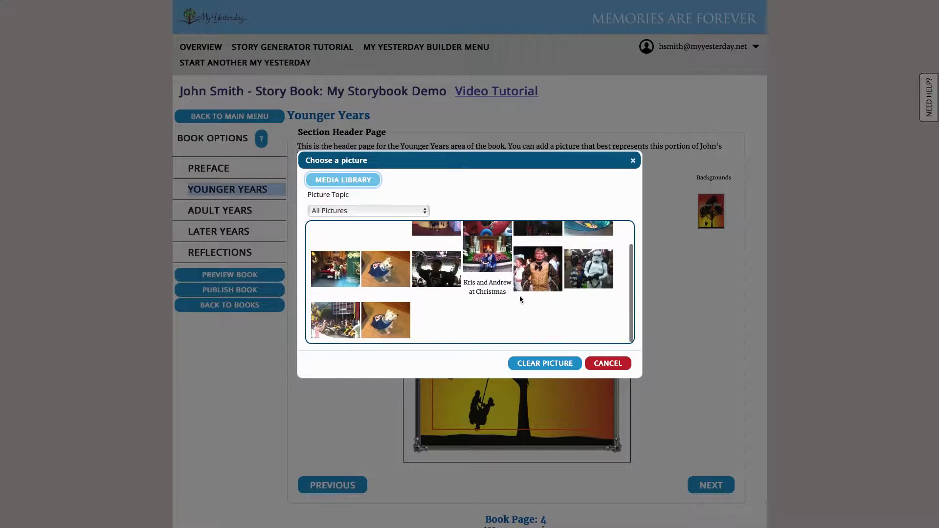
click(462, 269)
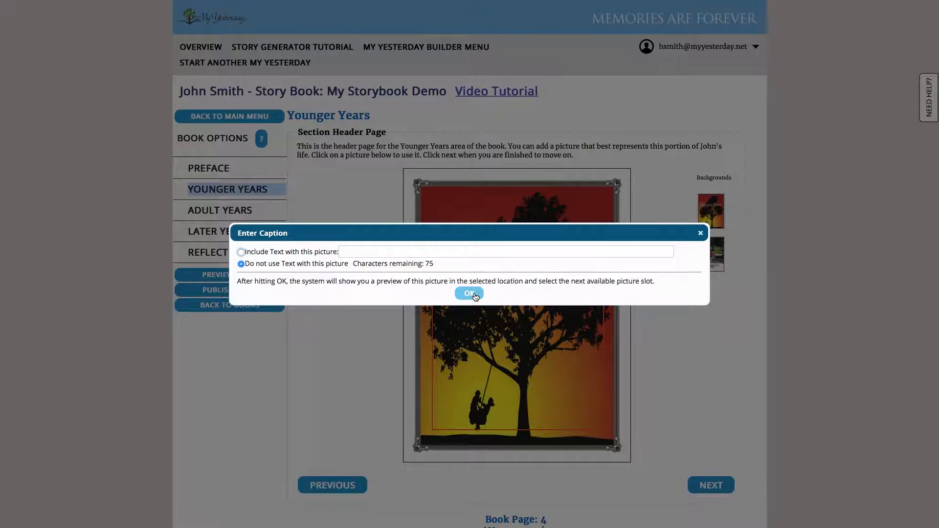
click(470, 293)
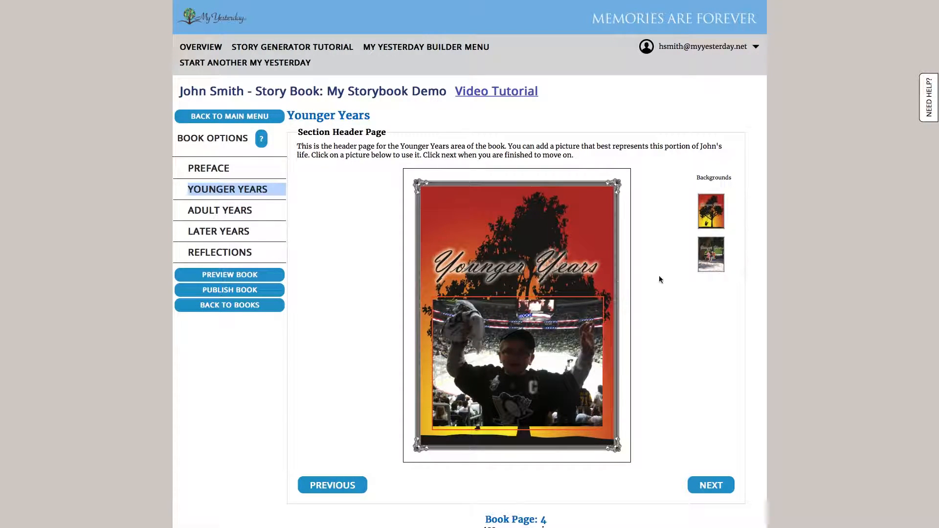
Switch the Younger Years header page to the rope swing background and continue to the Family topic.
click(718, 263)
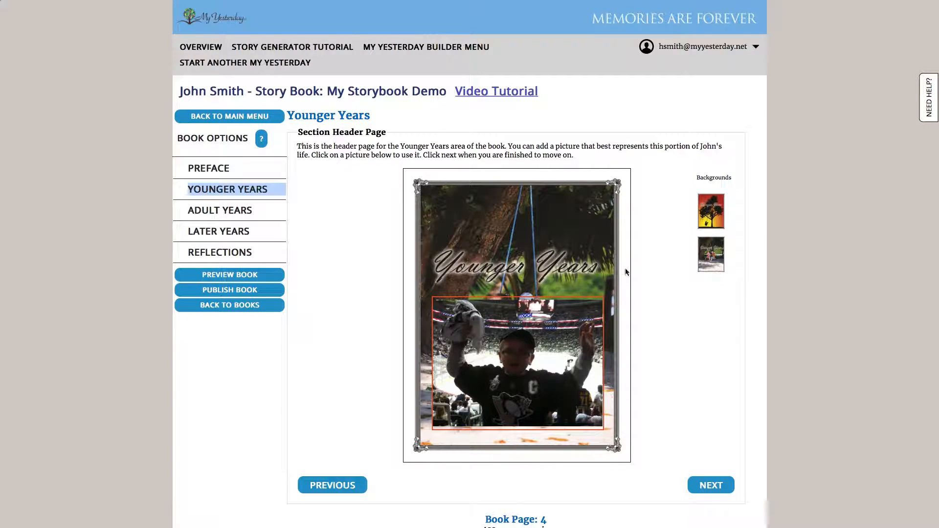
click(701, 484)
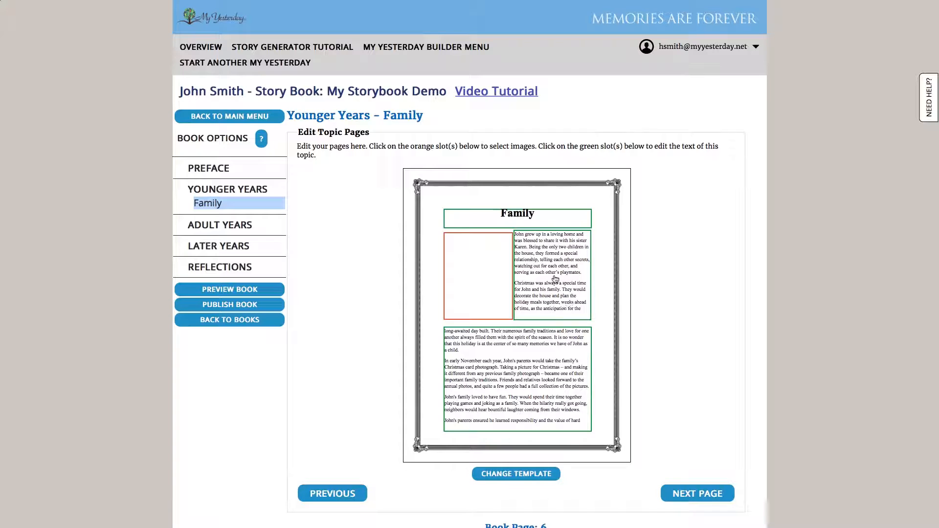
Change the Family page's template to "6 X 5 - 2 Photos - Bottom left and right".
click(535, 475)
scroll(545, 284, down, 5)
scroll(550, 285, down, 4)
scroll(550, 284, down, 4)
scroll(550, 285, down, 4)
scroll(550, 284, down, 4)
scroll(550, 285, down, 4)
scroll(550, 285, up, 1)
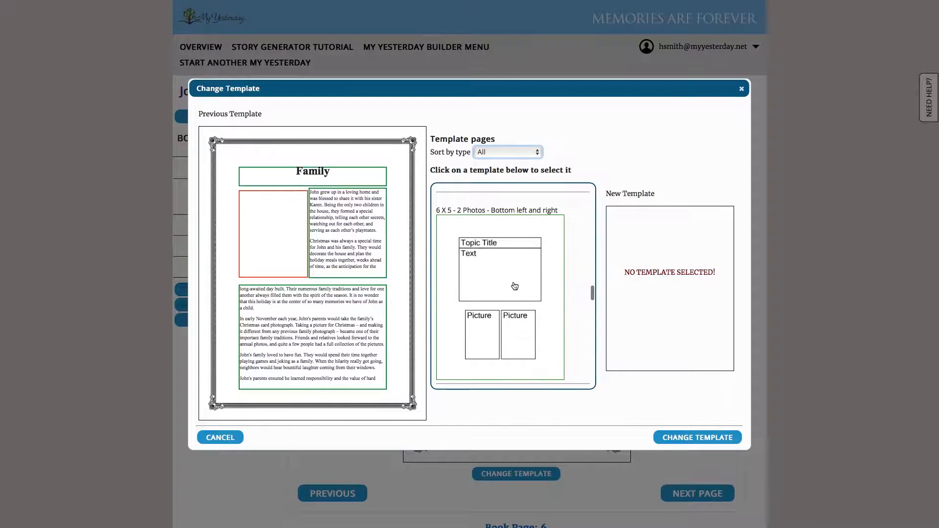
click(515, 286)
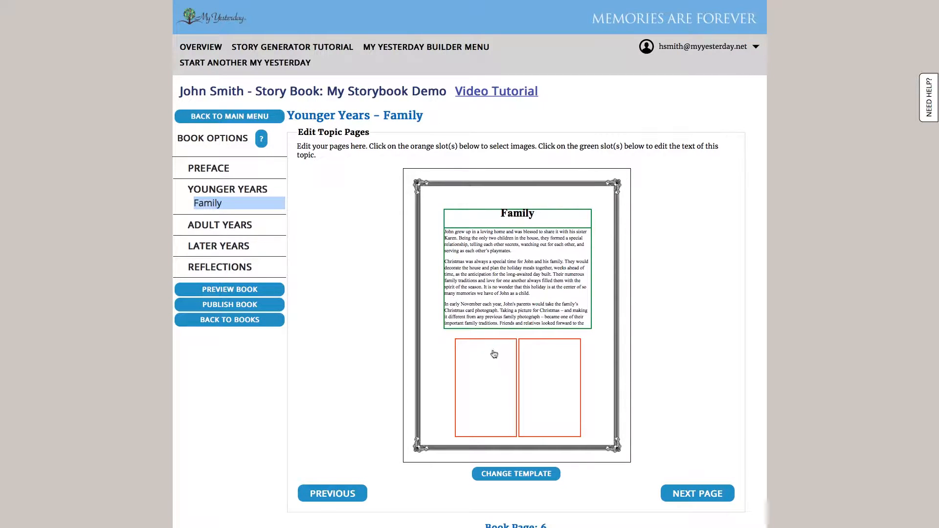
Fill the Family page's two picture slots with the orange-costumed character photo and the first photo in the library's second row, without captions.
click(472, 388)
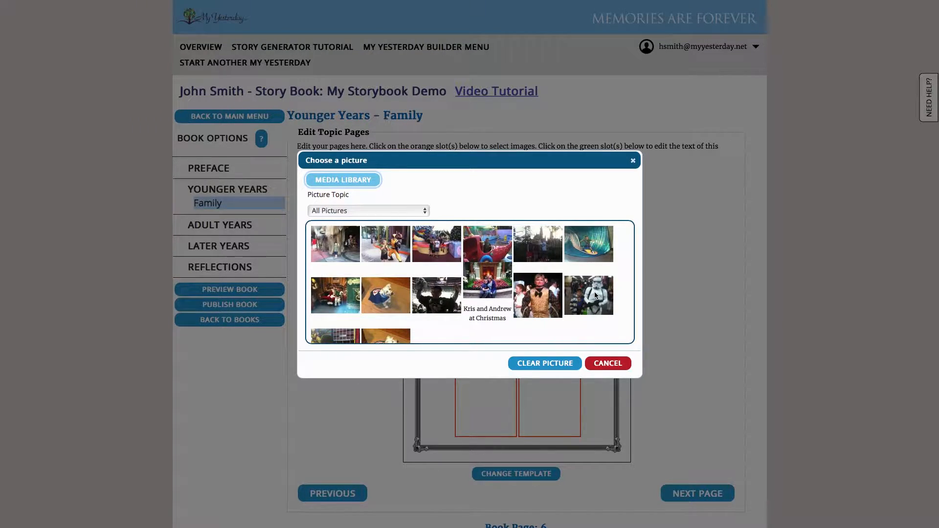
click(374, 239)
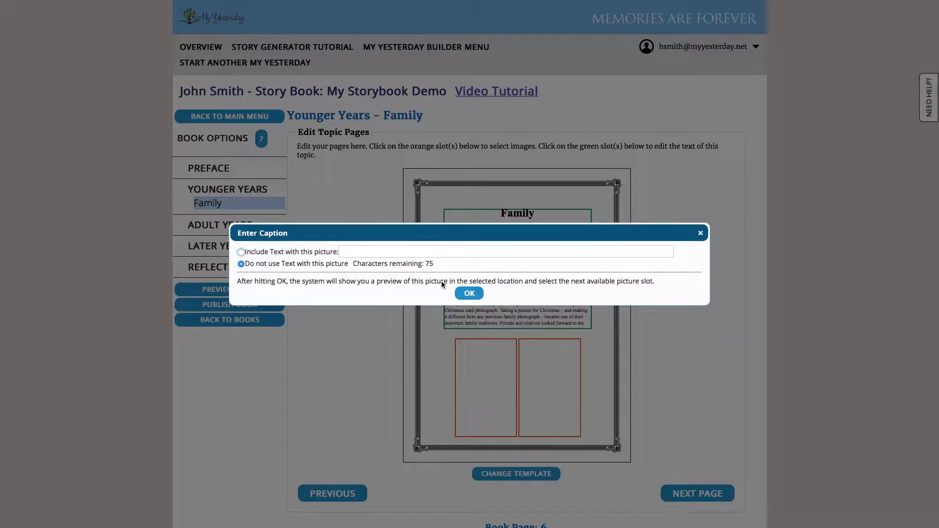
click(469, 294)
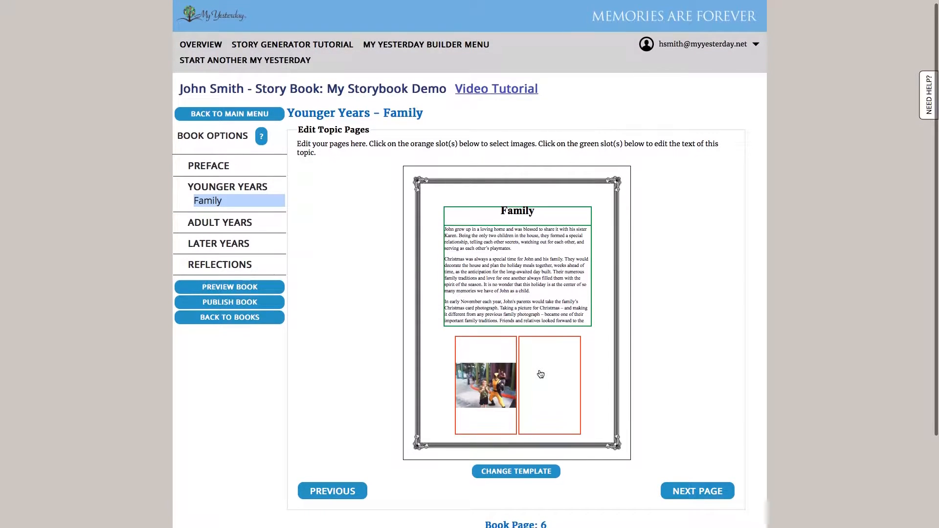
click(541, 374)
scroll(589, 327, down, 1)
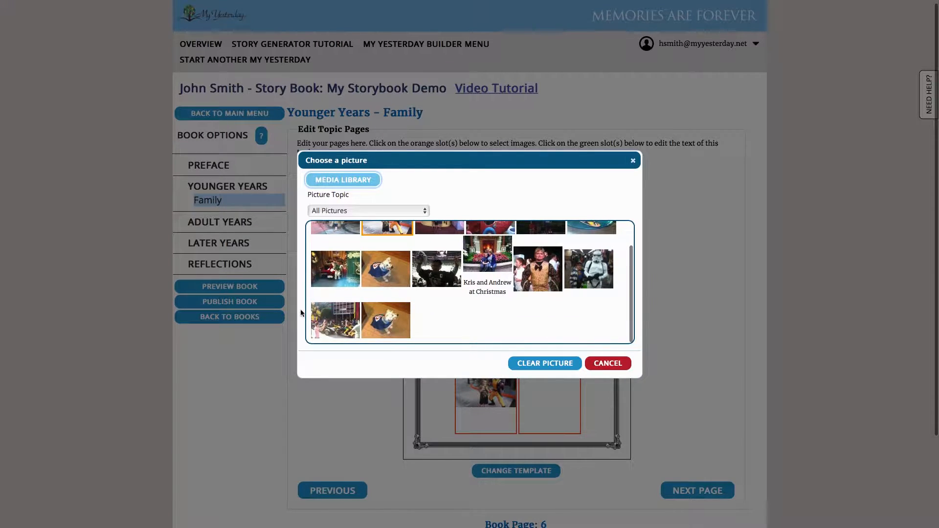
click(333, 271)
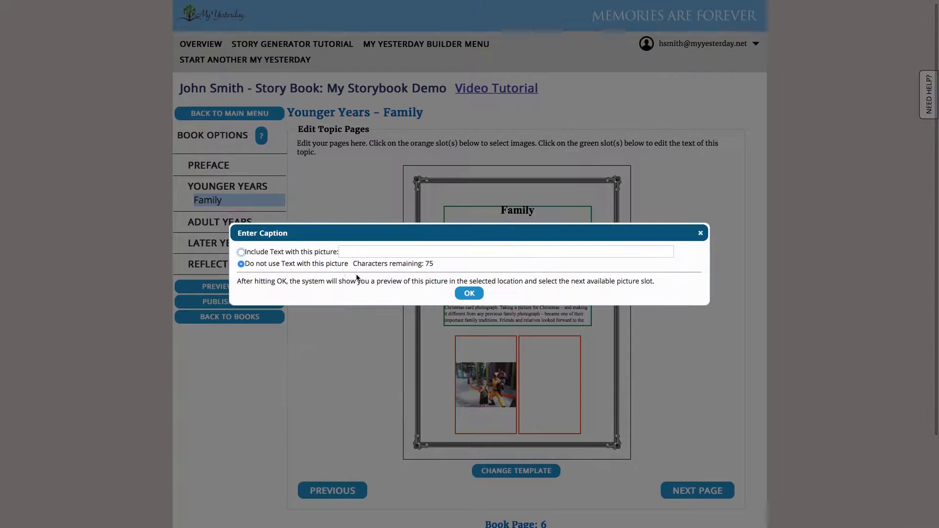
click(470, 292)
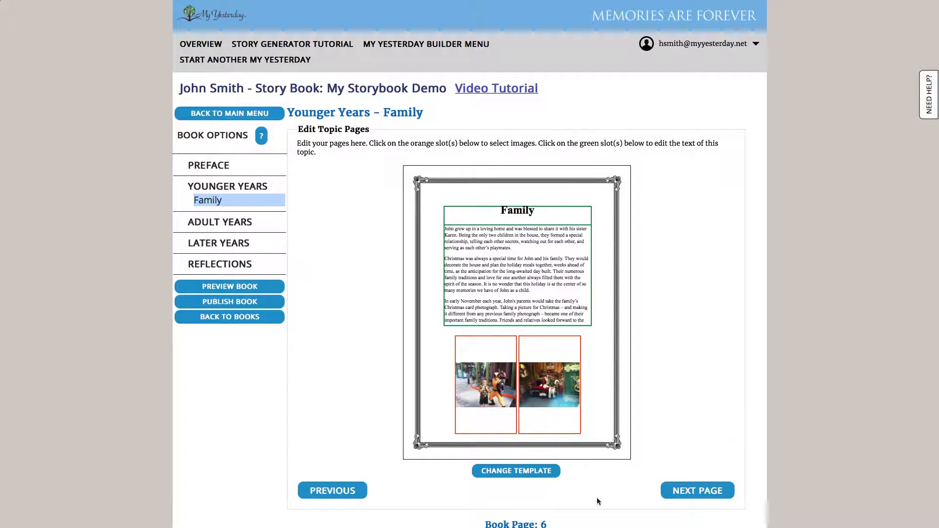
Go to the second Family page and place the photo of the dressed-up dog in its picture slot without caption text.
click(709, 498)
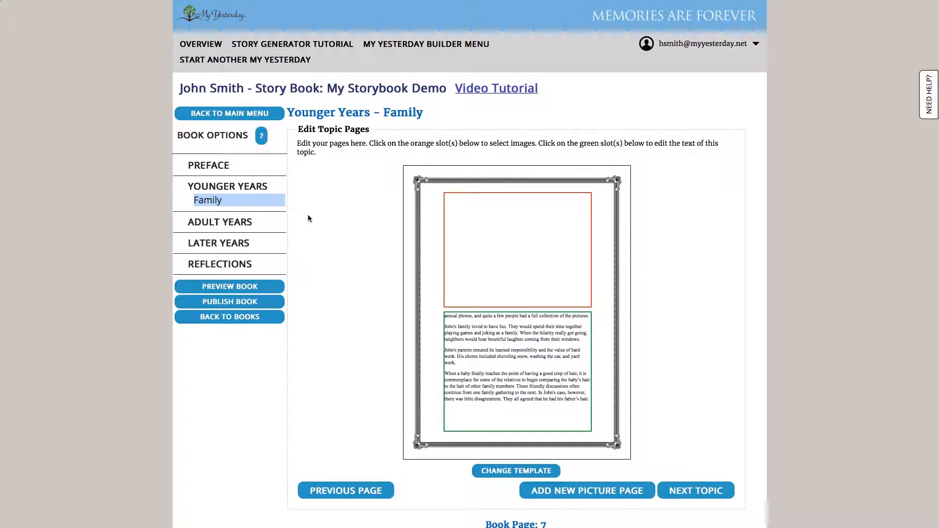
click(528, 266)
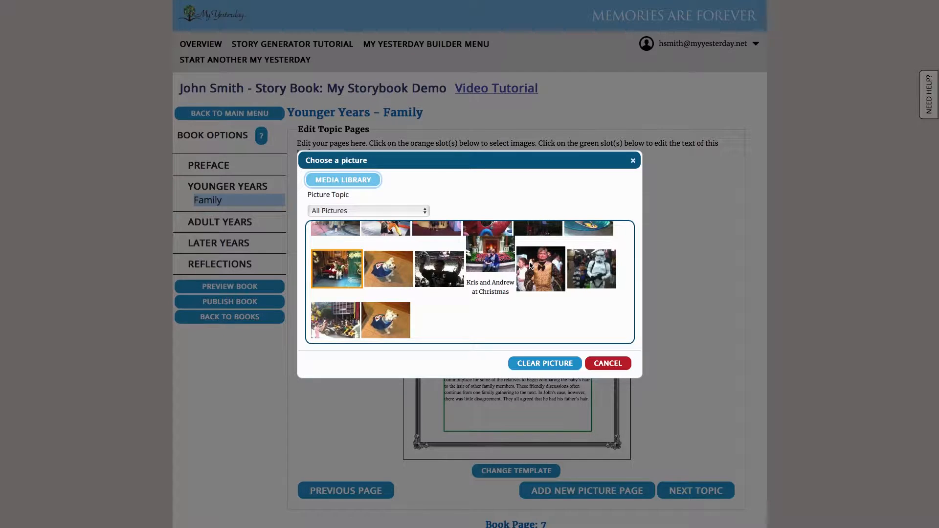
click(393, 270)
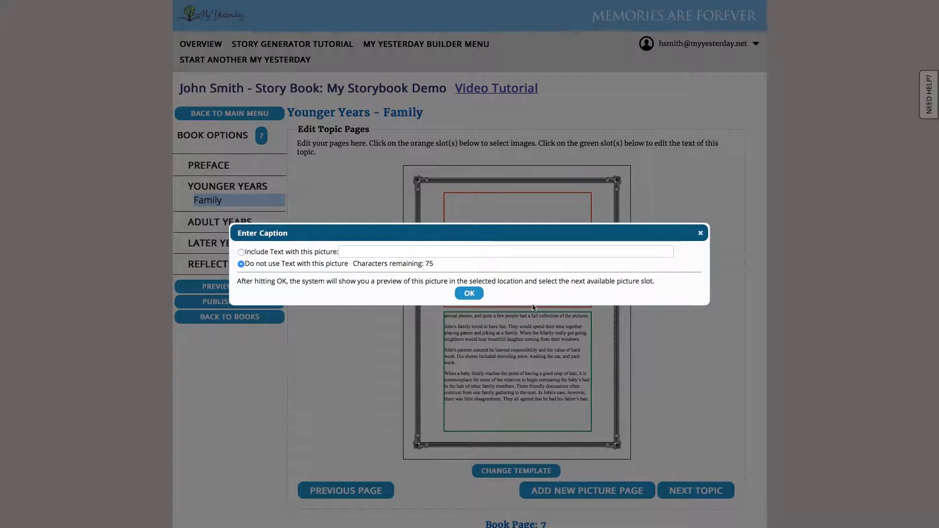
click(478, 298)
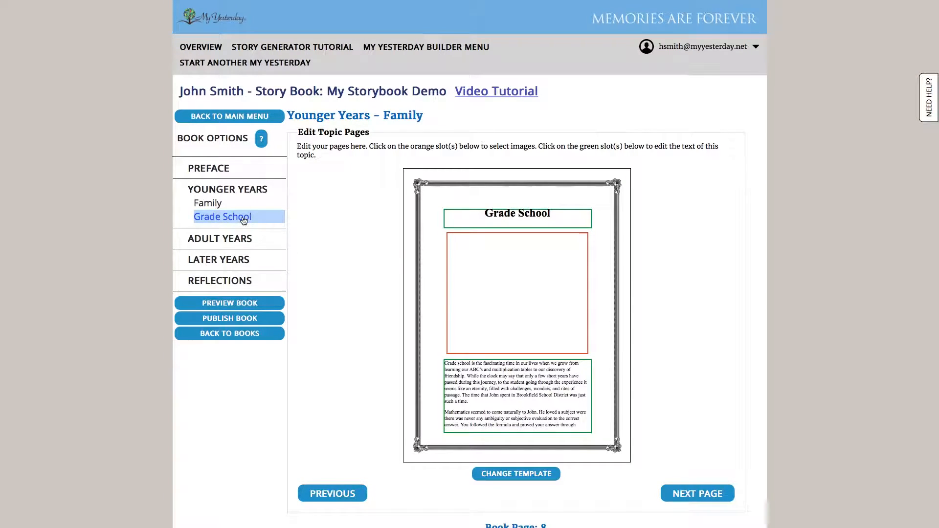
Place the first photo in the library in the Grade School page's picture slot without caption text.
click(539, 332)
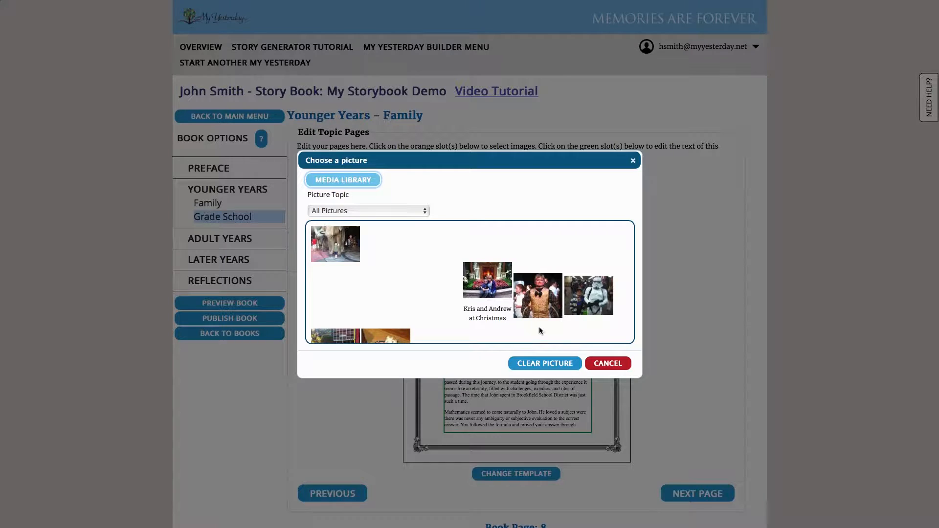
click(349, 251)
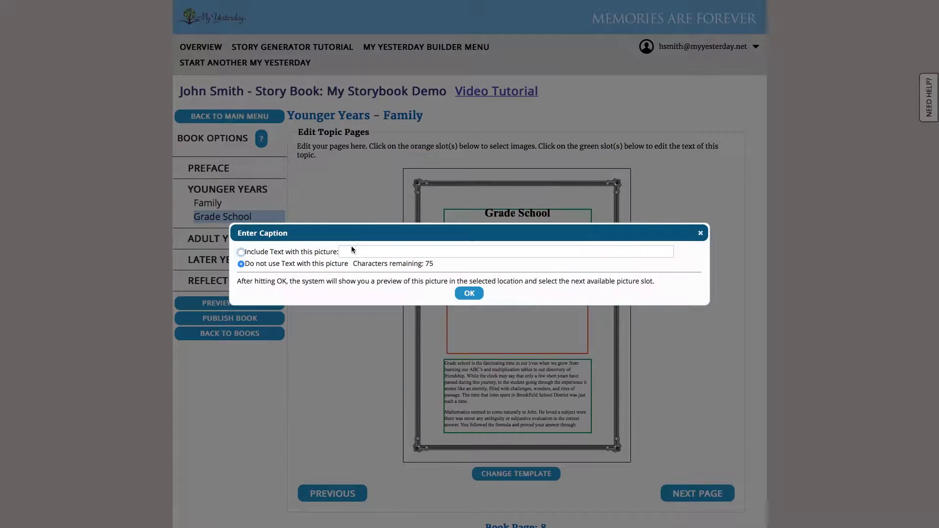
click(478, 297)
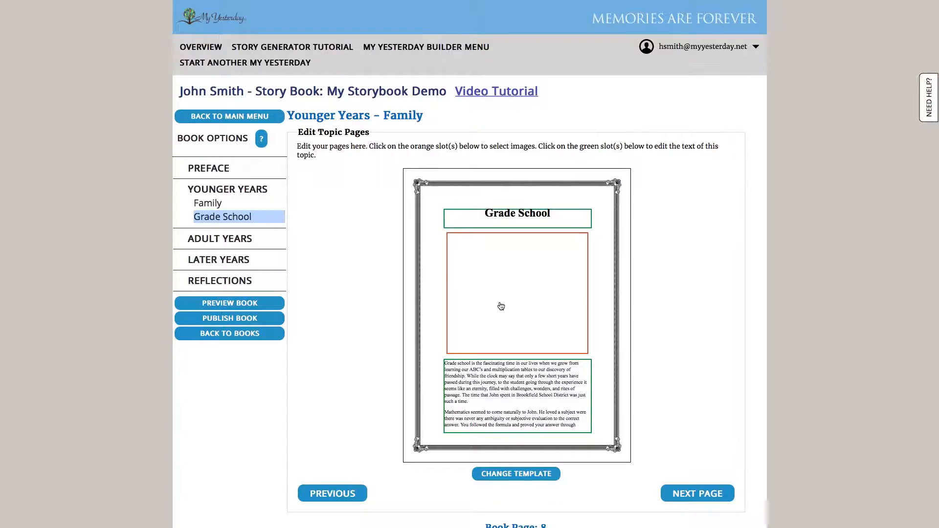
Go to the second Grade School page and place the photo with the turquoise backdrop in its picture slot, without caption text.
click(684, 492)
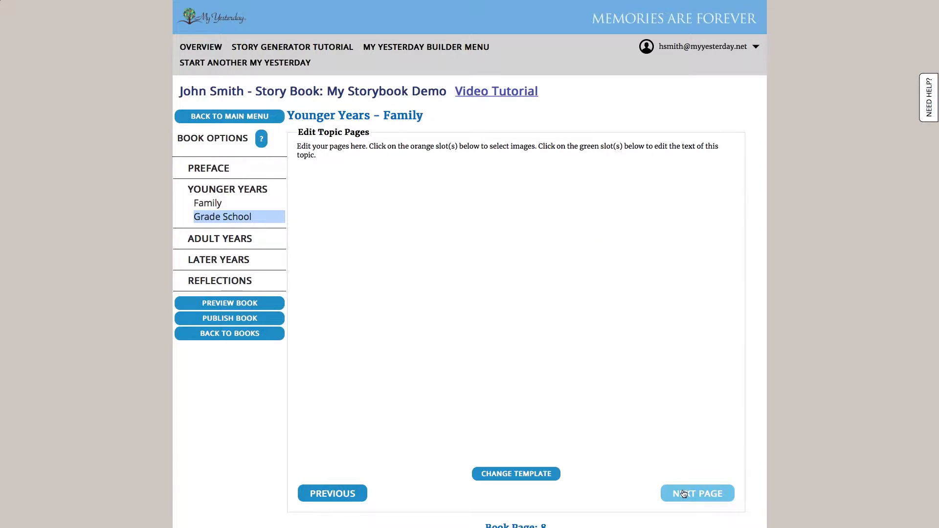
click(547, 357)
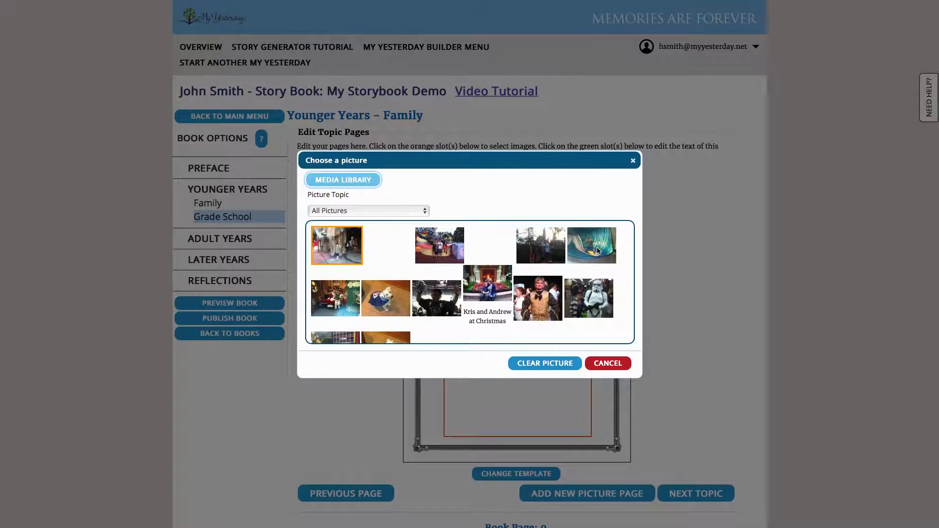
click(593, 254)
click(457, 296)
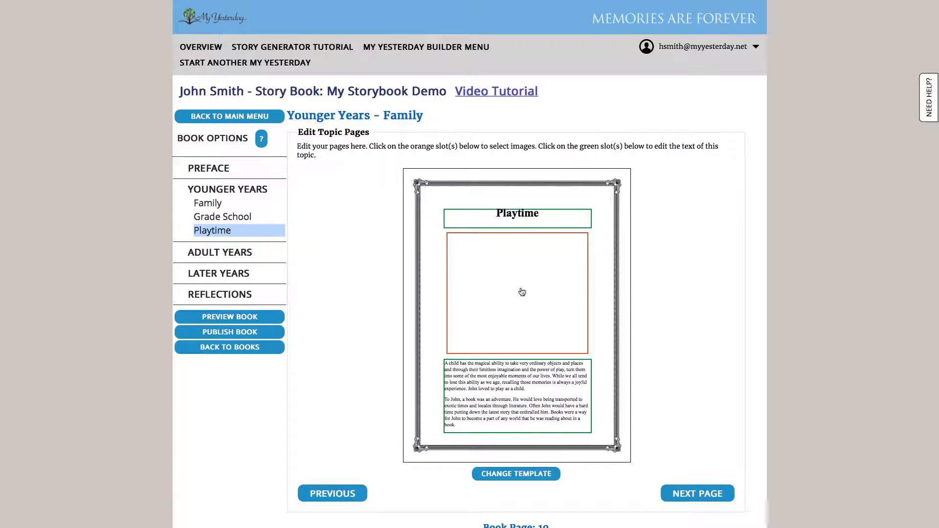
Place the photo of the child in the red playground vehicle in the Playtime page's picture slot without caption text.
click(522, 292)
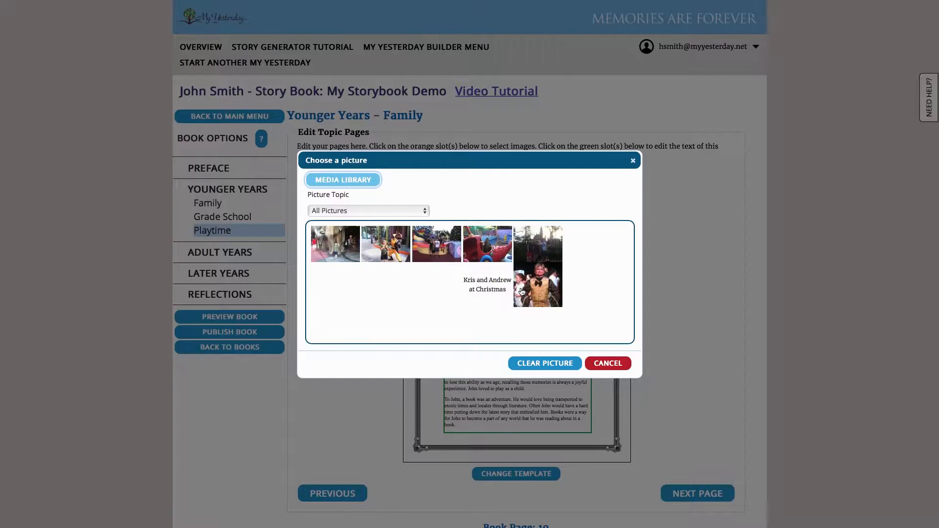
click(495, 242)
click(470, 294)
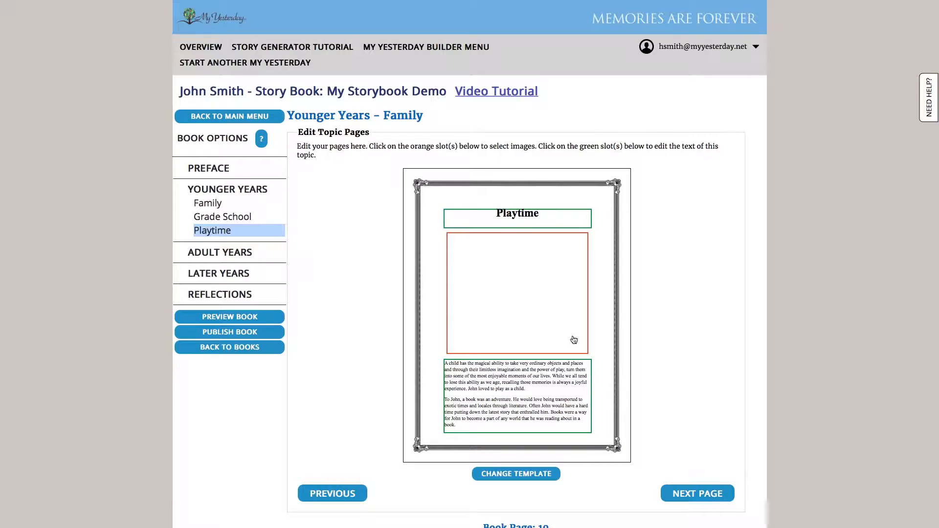
Go to the second Playtime page and add the group photo with the Christmas tree to its picture slot, without caption text.
click(694, 495)
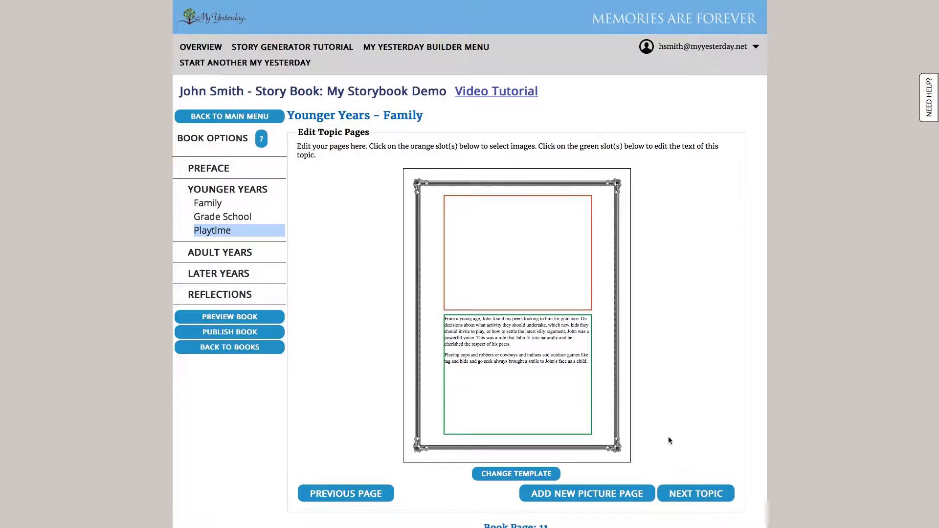
click(520, 265)
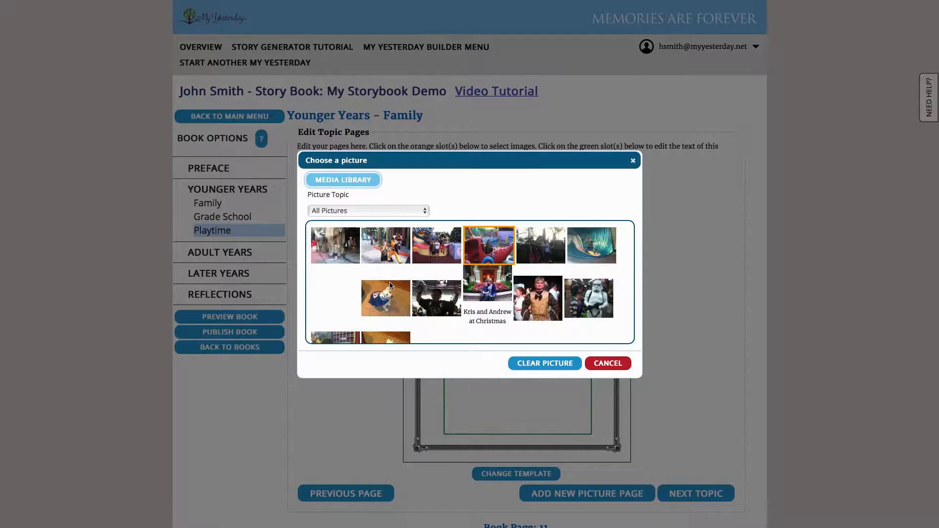
click(450, 245)
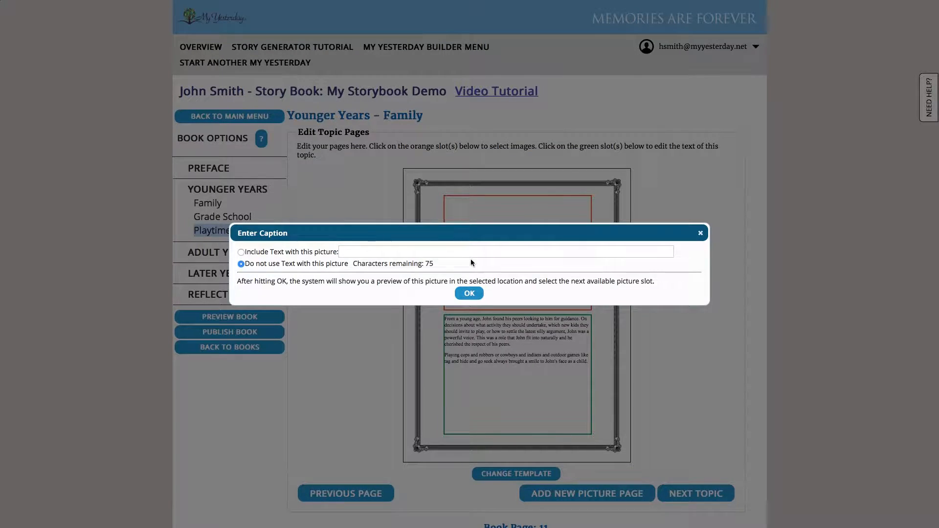
click(470, 293)
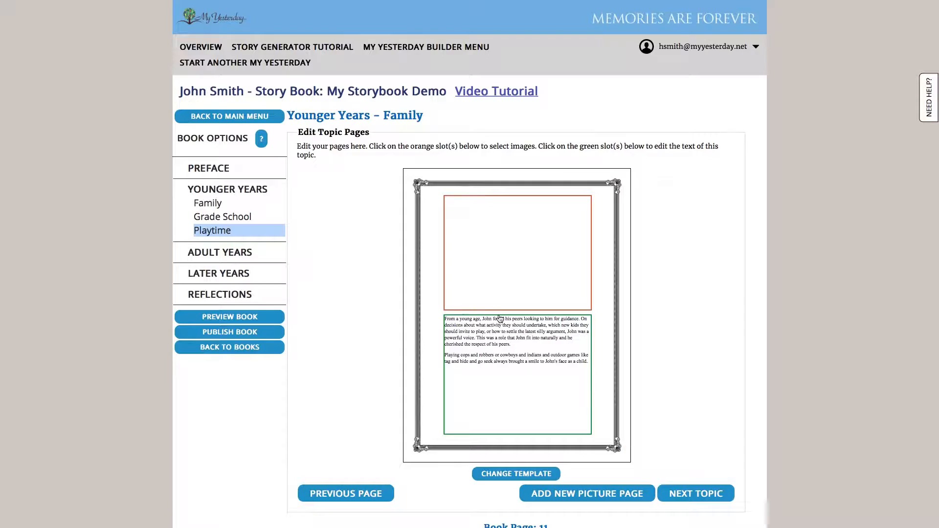
Proceed to the Adult Years chapter, select only the College topic, and continue to the section header page.
click(679, 493)
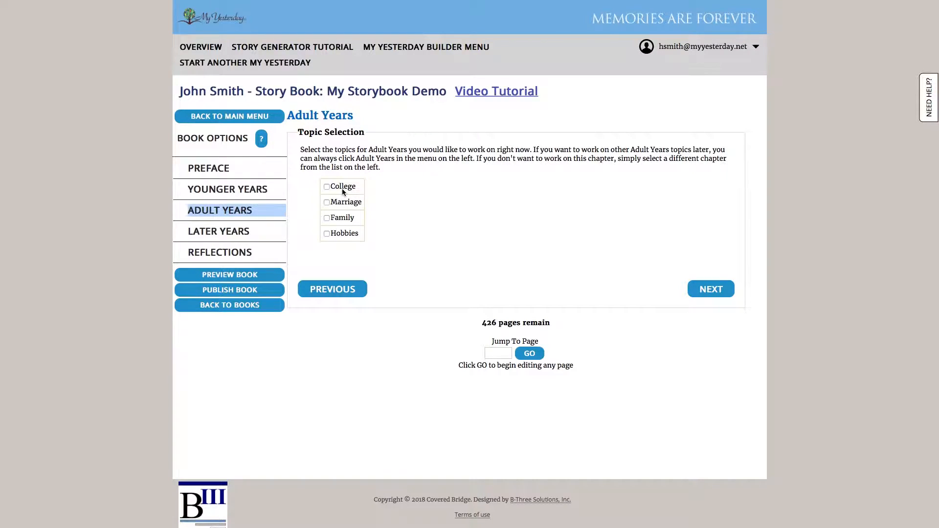
click(327, 186)
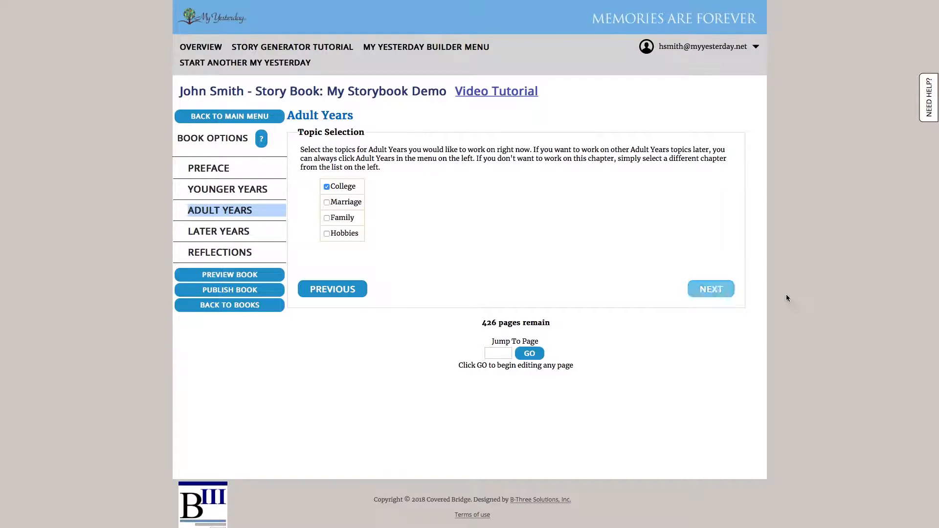
click(729, 291)
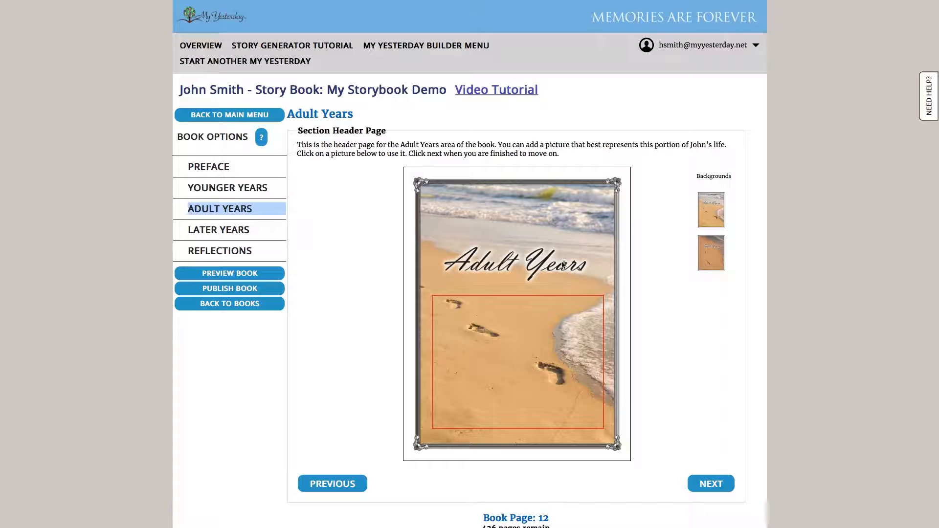
Add the photo of the cheering hockey fan to the Adult Years header page without caption text.
click(567, 340)
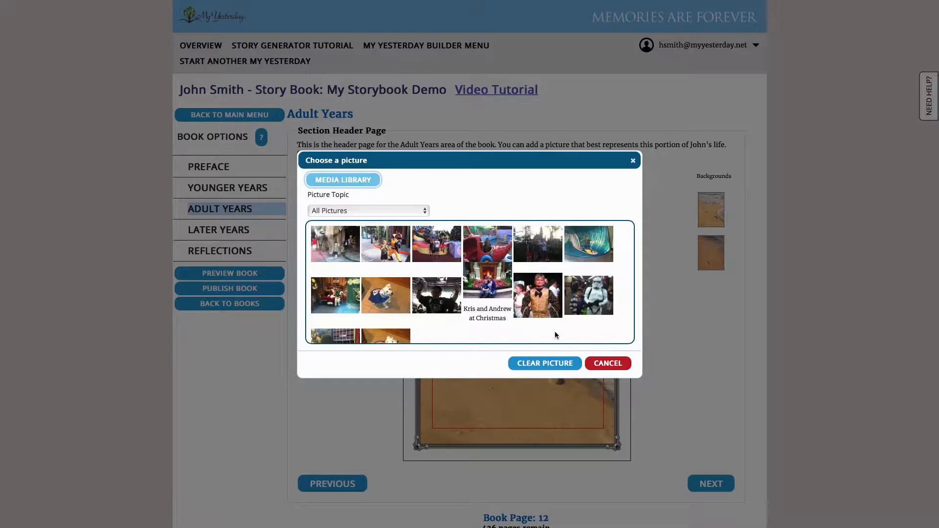
scroll(572, 324, down, 2)
scroll(571, 324, up, 2)
click(433, 294)
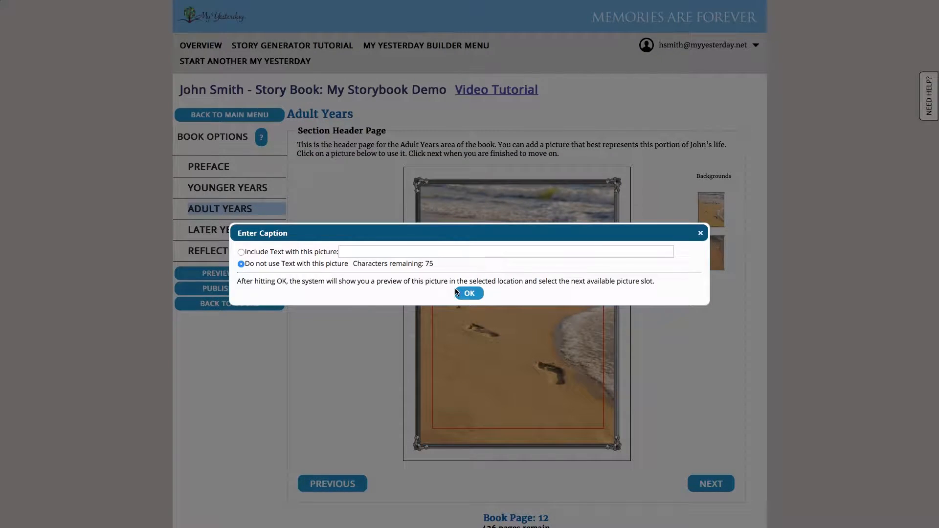
click(481, 295)
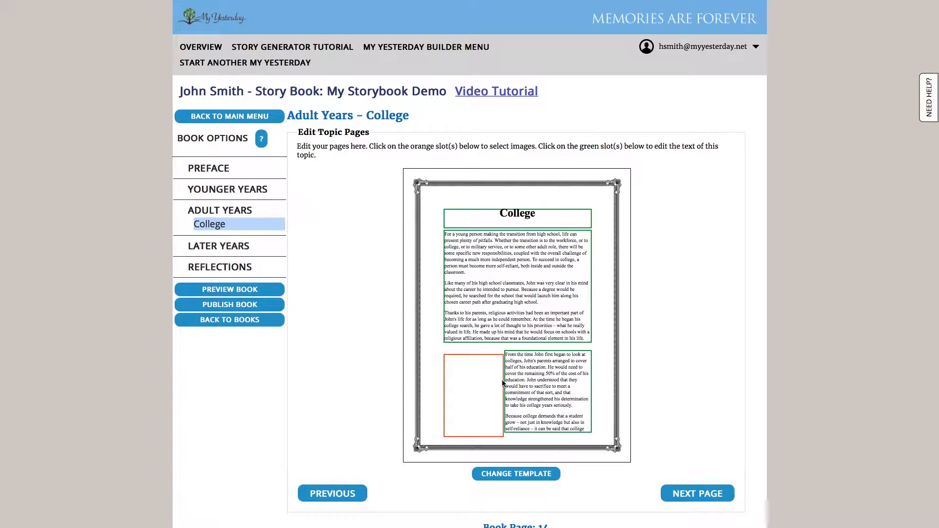
Place the photo of the dressed-up dog in the College page's picture slot without caption text.
click(479, 393)
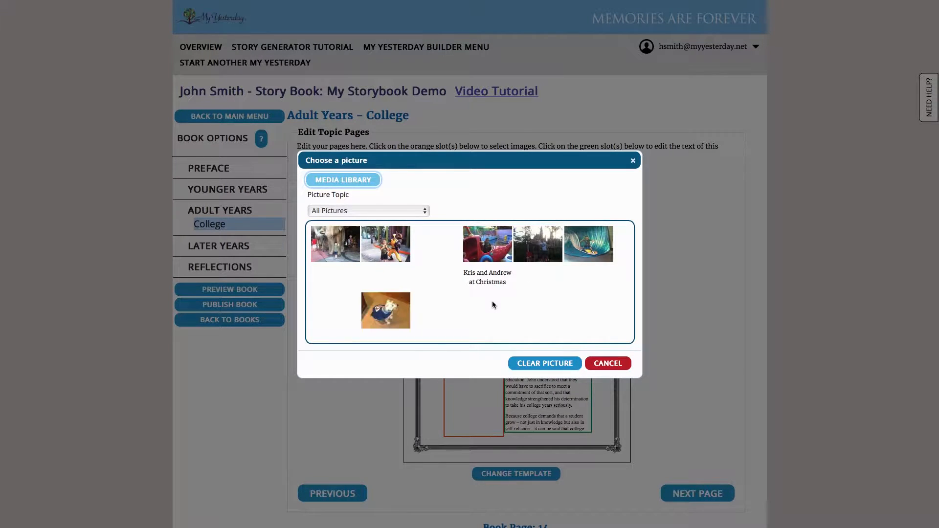
click(389, 309)
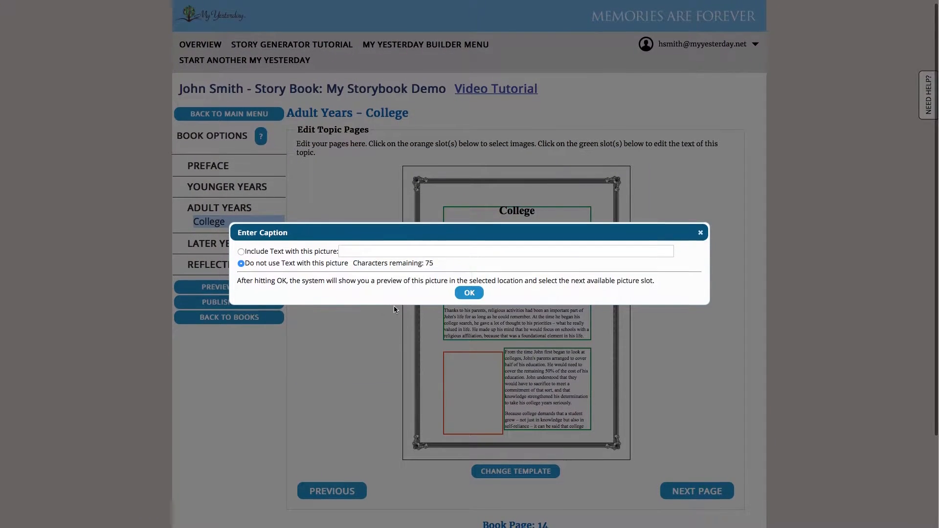
click(469, 292)
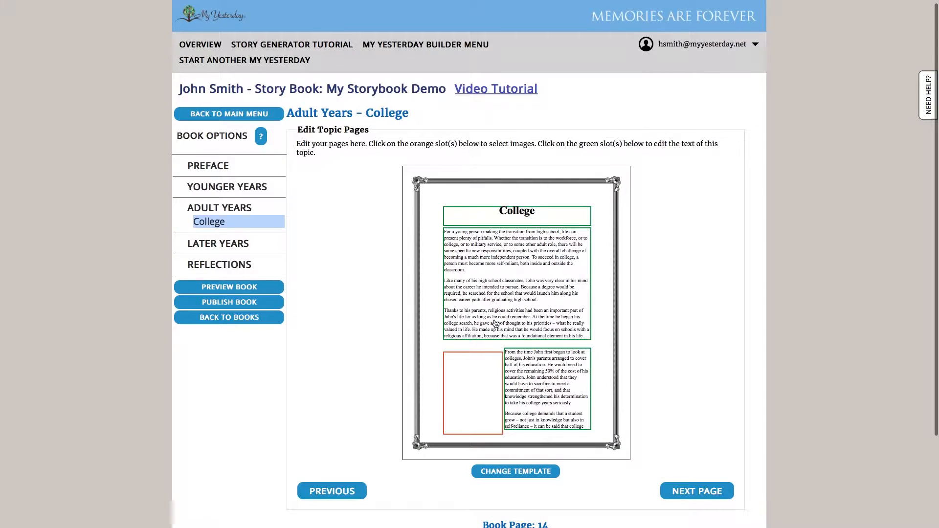
Go to the second College page and add the Christmas fireplace photo to its picture slot.
click(702, 490)
click(484, 258)
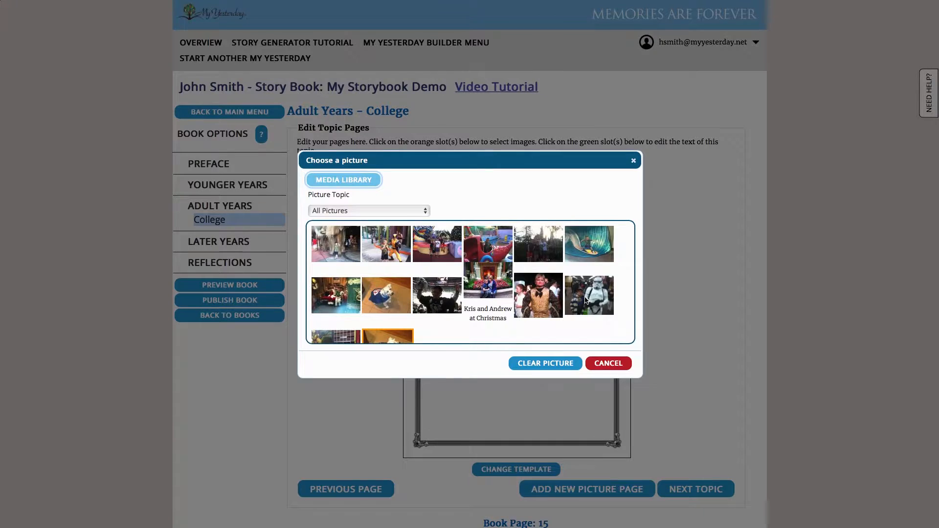
click(501, 270)
click(468, 292)
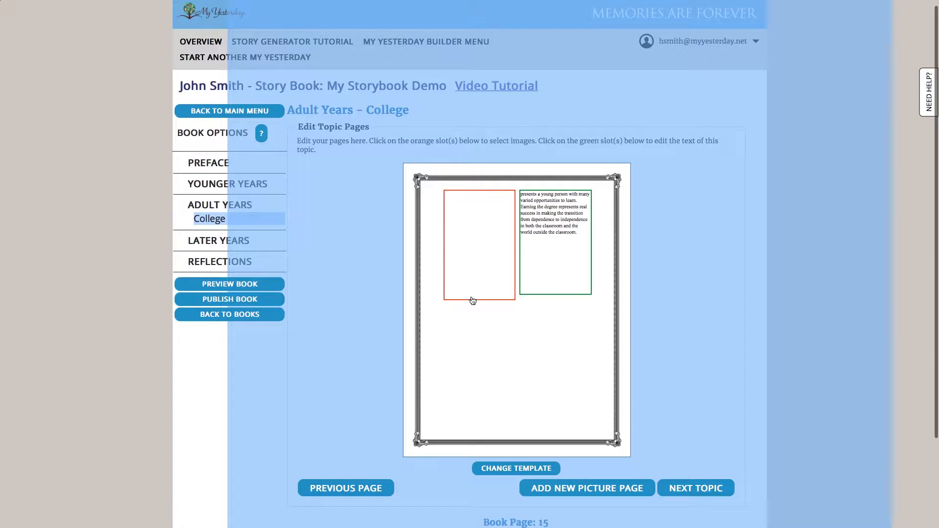
Proceed to the Later Years chapter, select the Later Hobbies topic, and continue to the section header page.
click(687, 485)
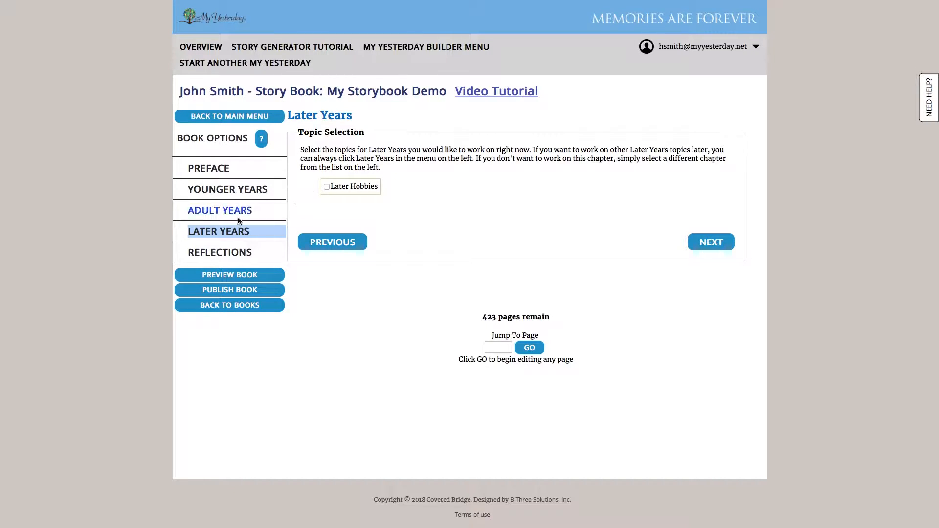
click(327, 187)
click(708, 249)
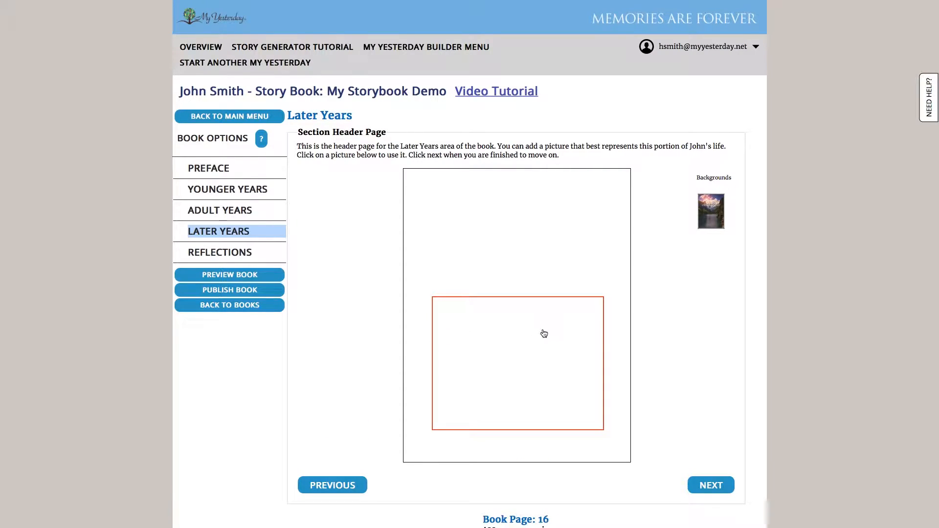
Apply the mountain lake background to the Later Years header page and add the surfing boy photo without caption text.
click(705, 223)
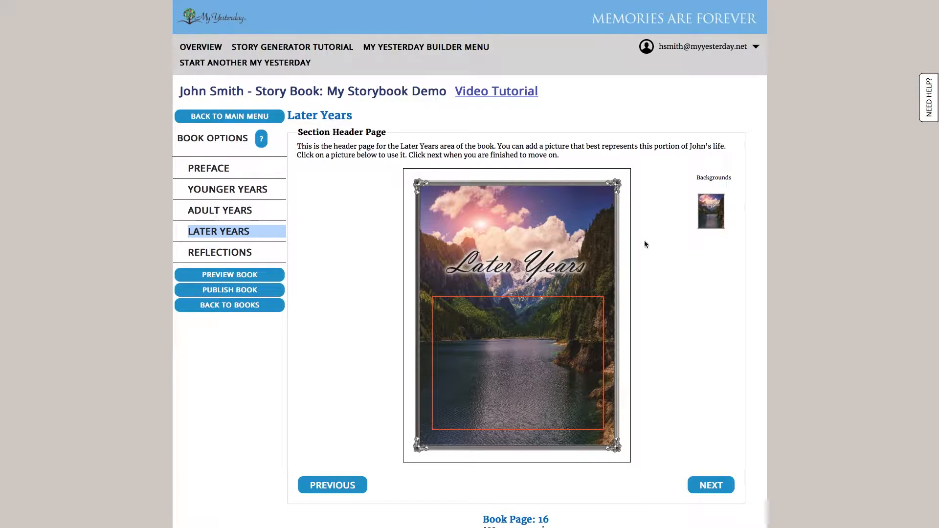
click(487, 352)
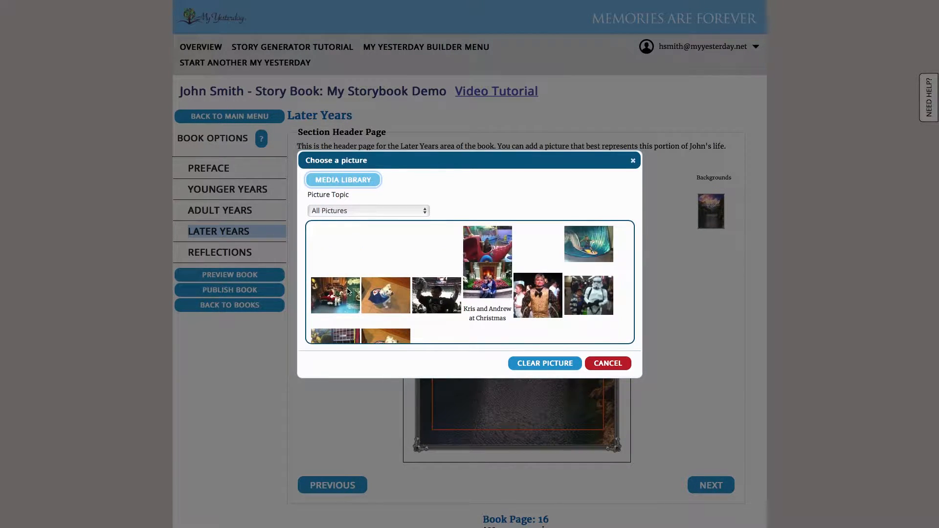
click(593, 254)
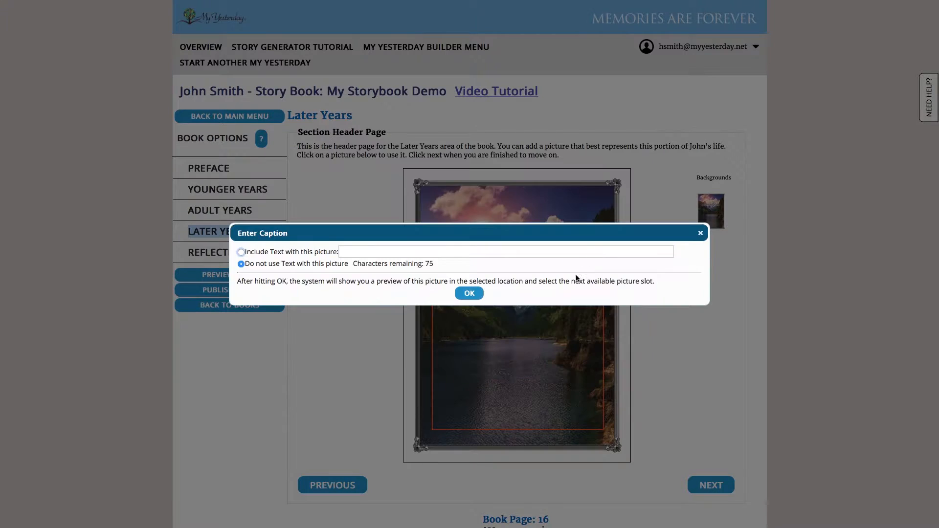
click(473, 293)
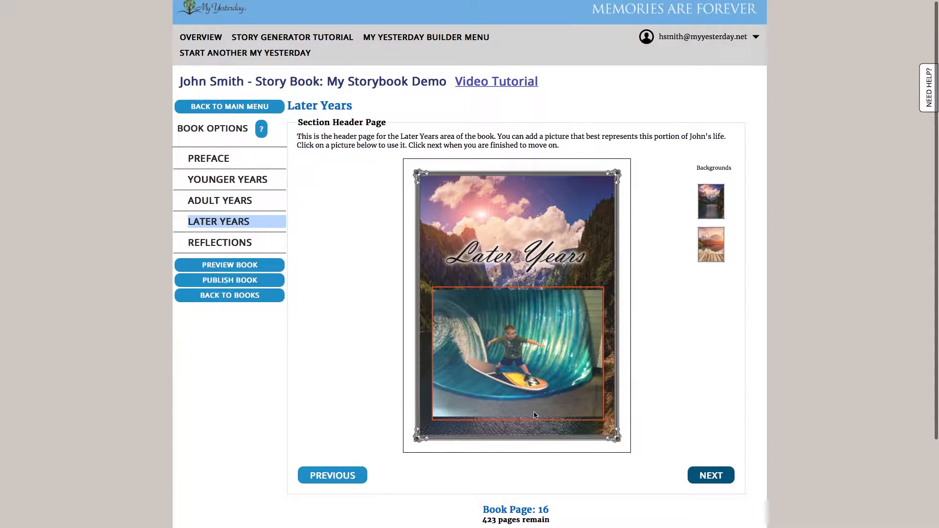
Continue to the Later Hobbies page and fill its picture slot with the photo of the orange costumed character, without caption text.
click(701, 475)
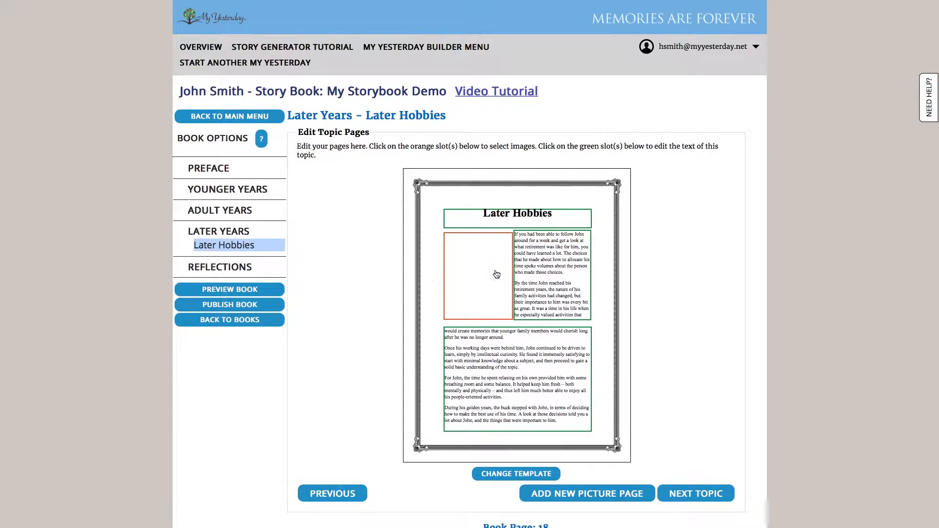
click(497, 272)
click(384, 244)
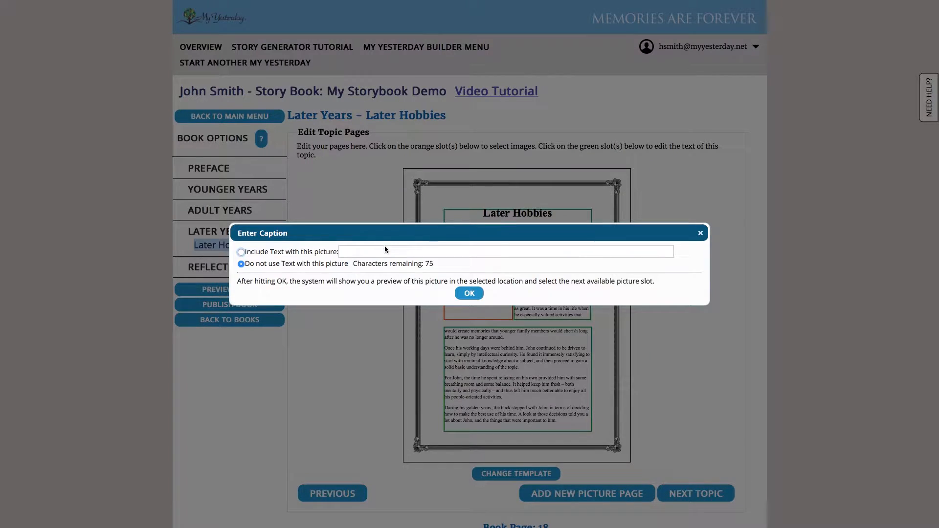
click(469, 294)
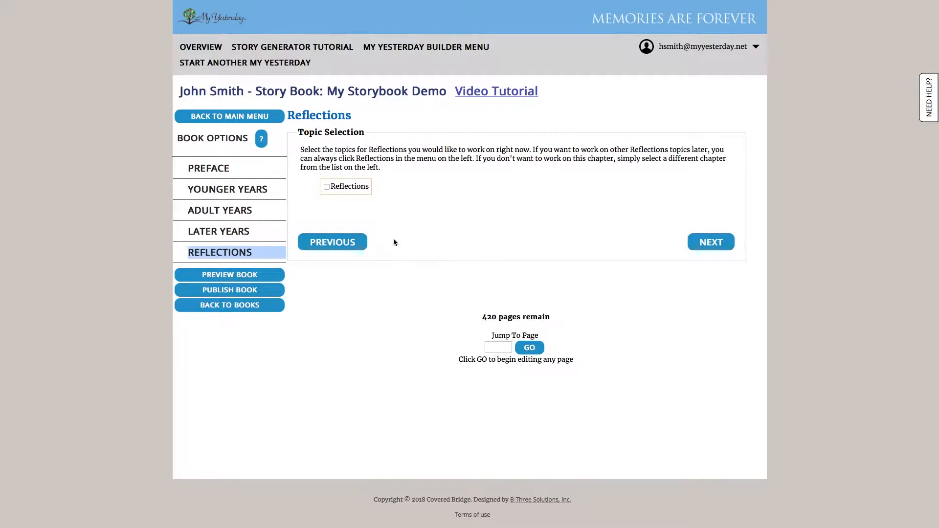
Select the Reflections topic, fill its picture slot with the photo of the child beside the elephants without caption text, and continue to the Finish page.
click(359, 189)
click(727, 244)
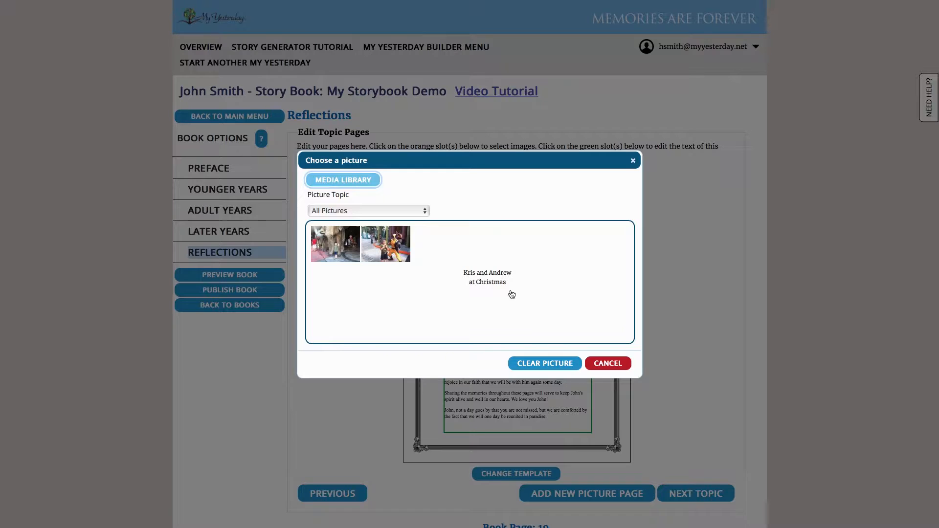
click(504, 290)
click(329, 236)
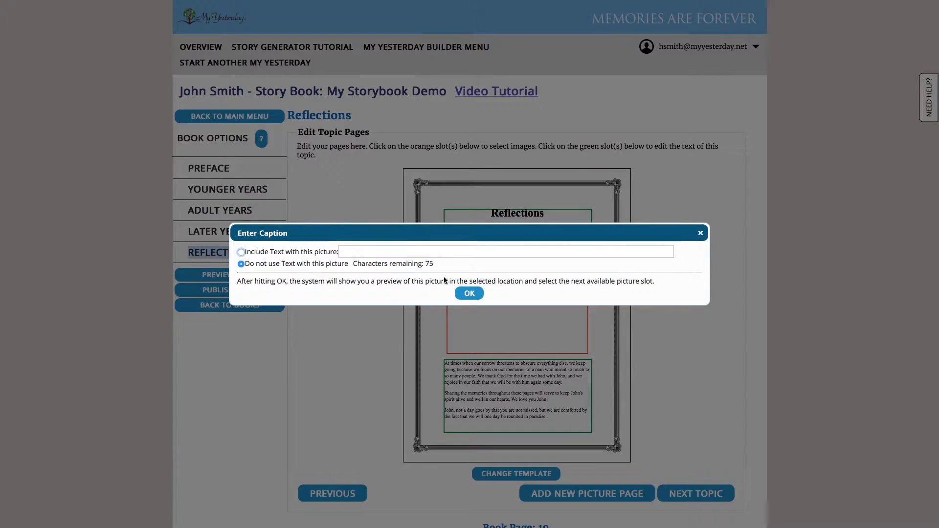
click(470, 292)
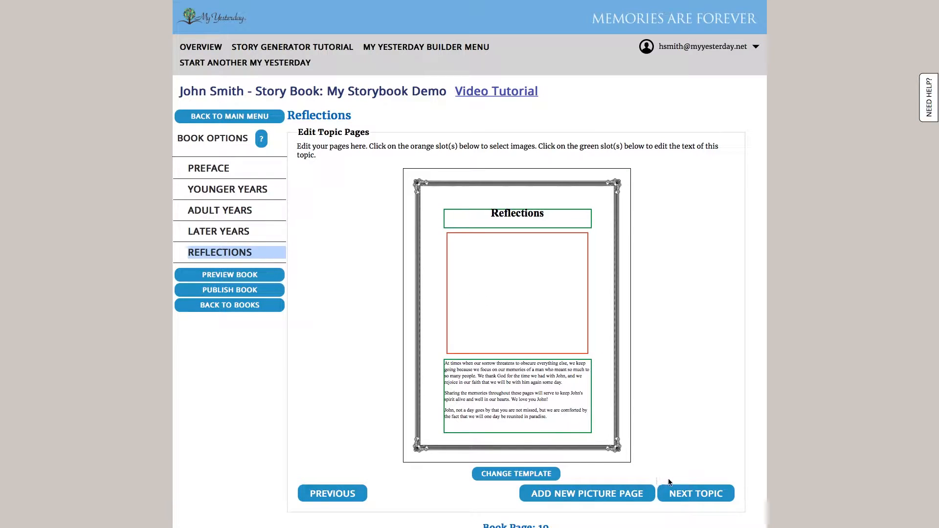
click(692, 495)
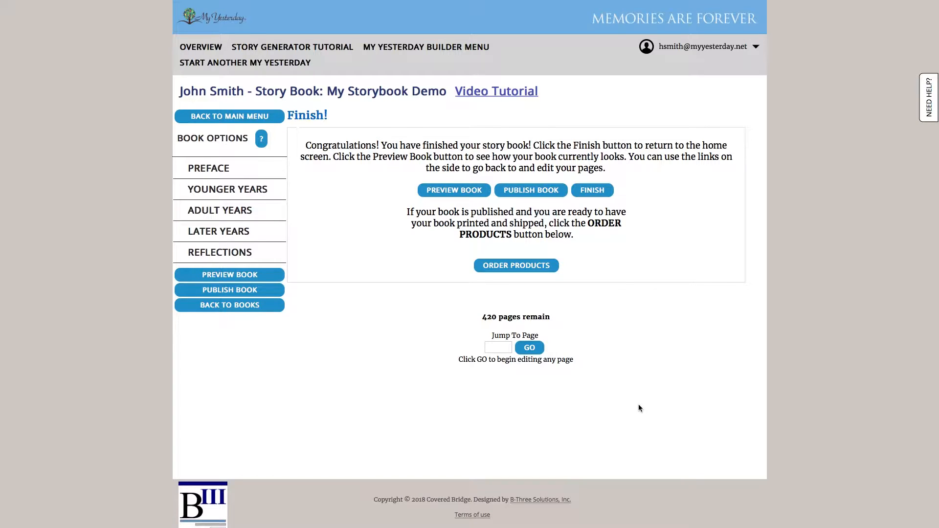
Preview the finished story book and leaf through its pages from the cover to the Grade School spread.
scroll(485, 327, down, 1)
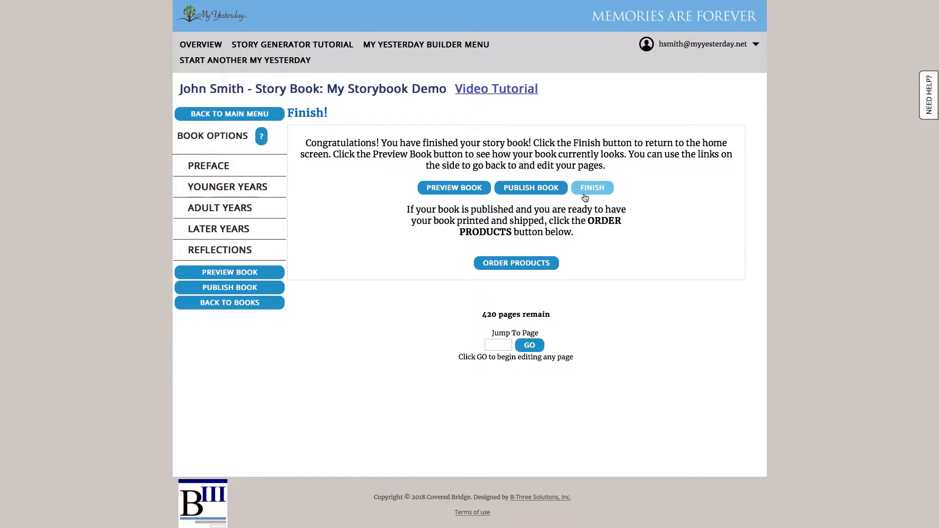
click(443, 191)
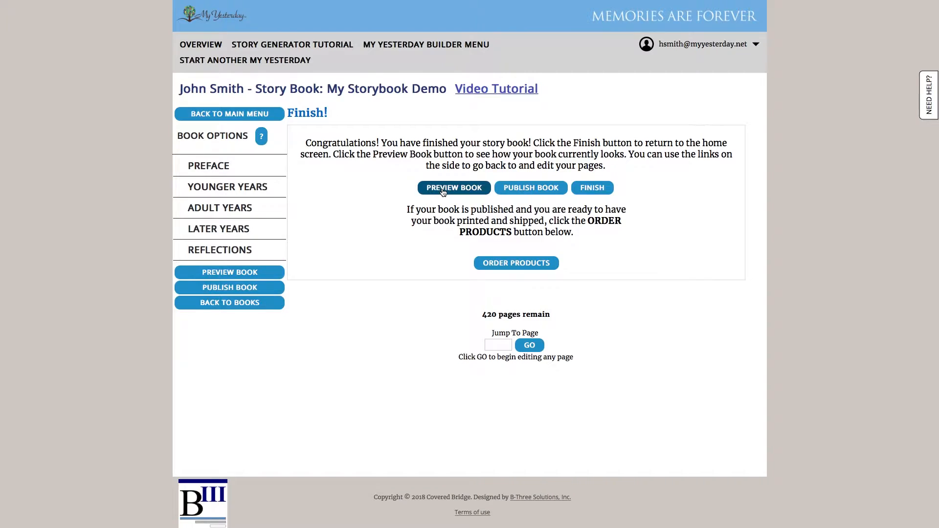
click(589, 292)
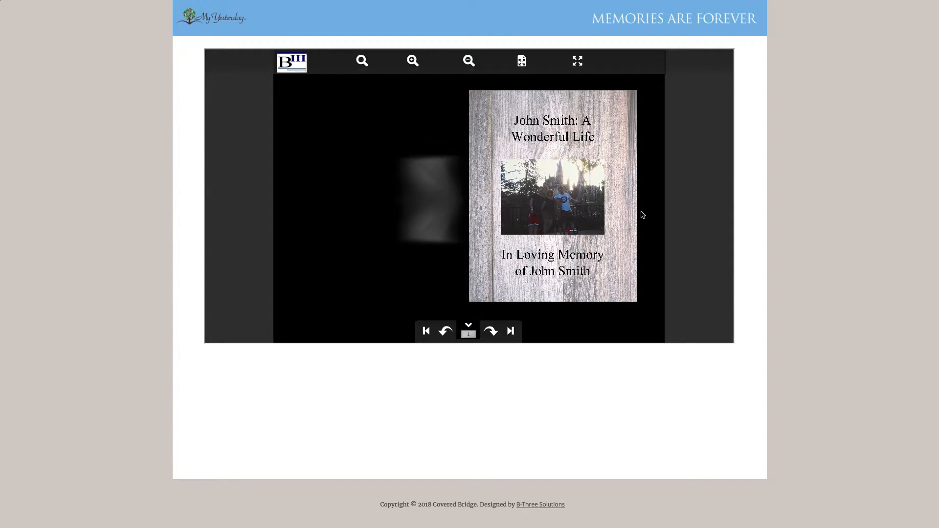
drag(545, 205, 365, 187)
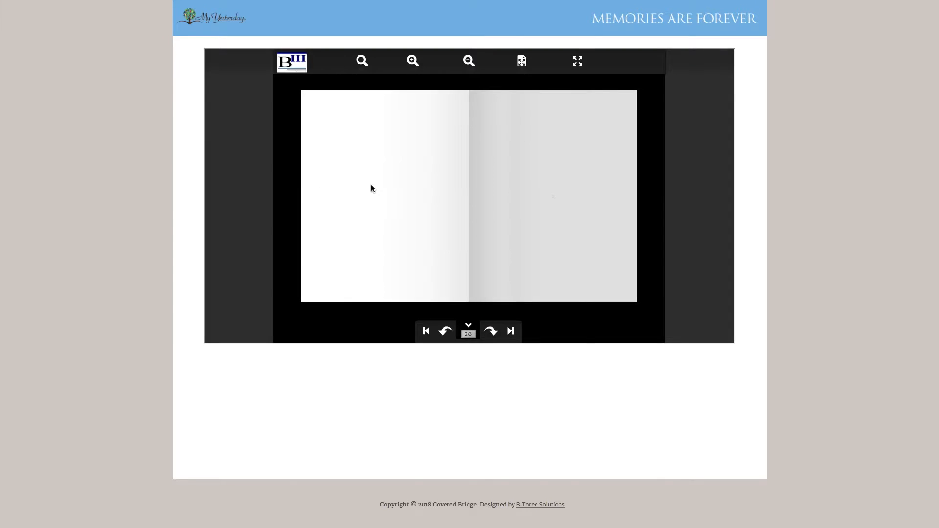
drag(610, 193, 338, 175)
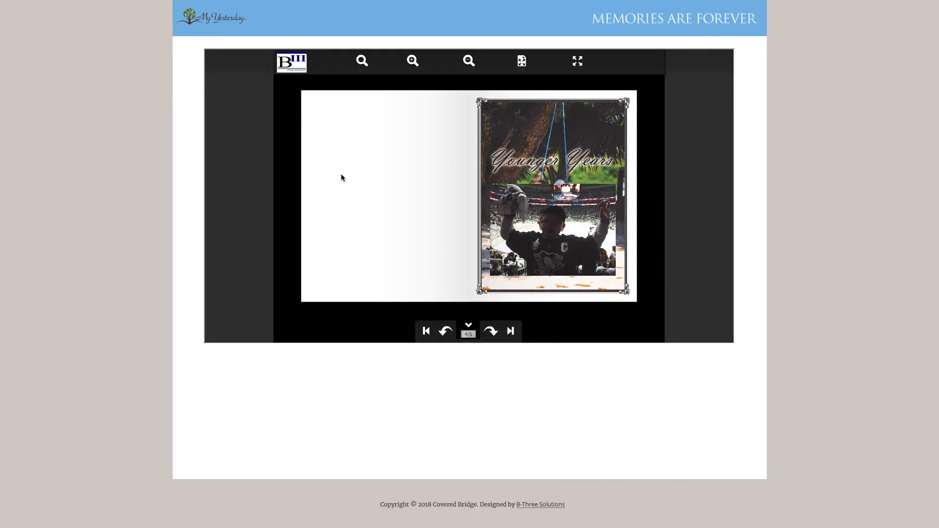
drag(593, 183, 375, 182)
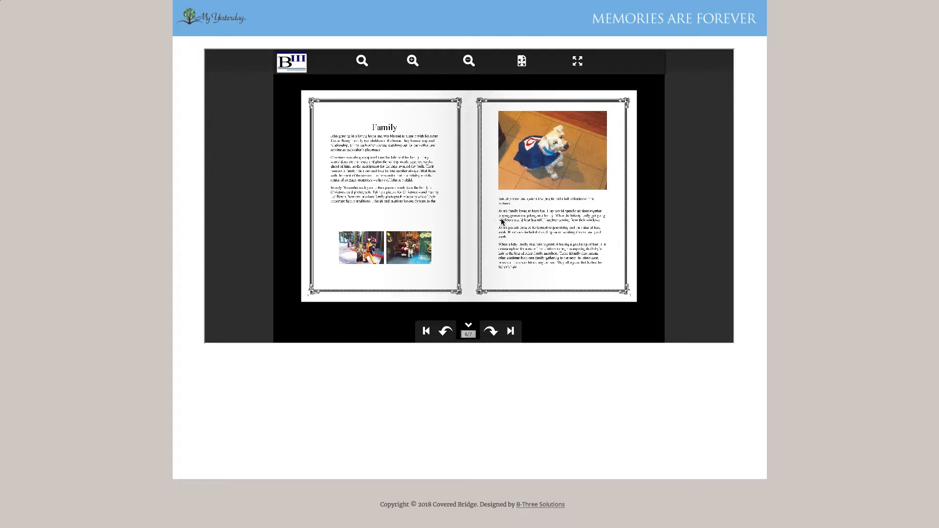
drag(599, 206, 376, 195)
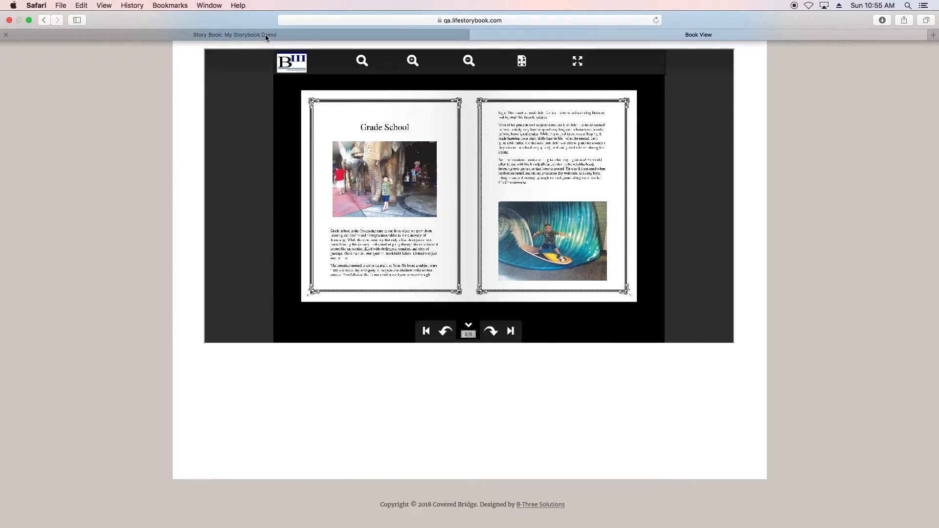
Return to the story book editor, publish the book, and finish to go back to the My Yesterday Builder Menu.
click(266, 32)
click(586, 288)
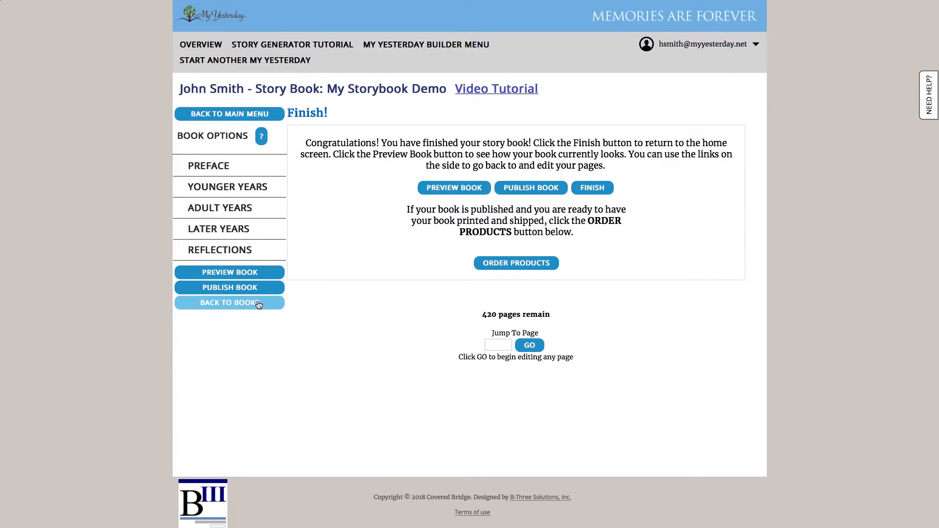
click(534, 190)
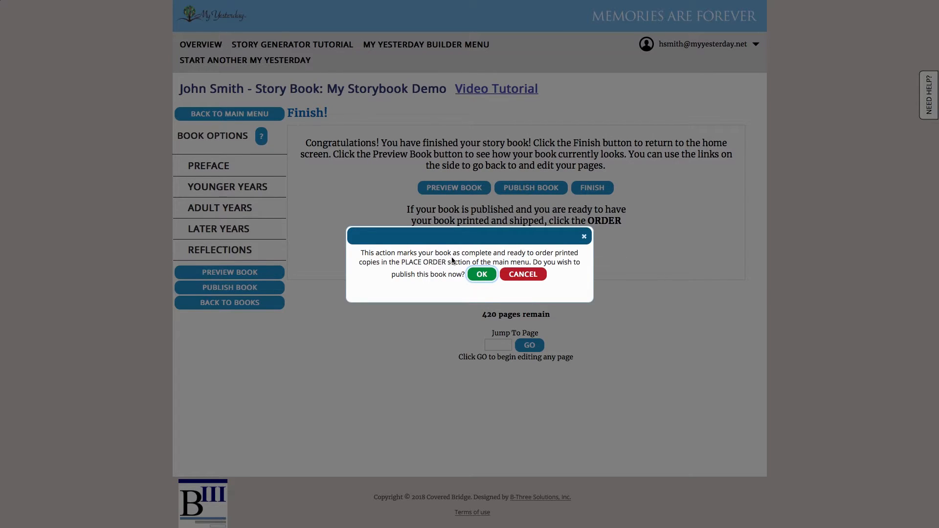
click(481, 274)
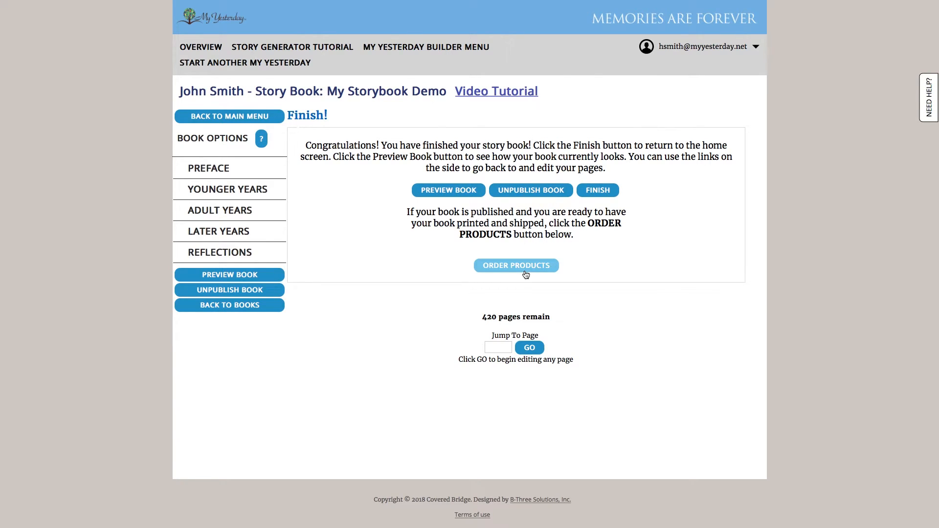
click(604, 198)
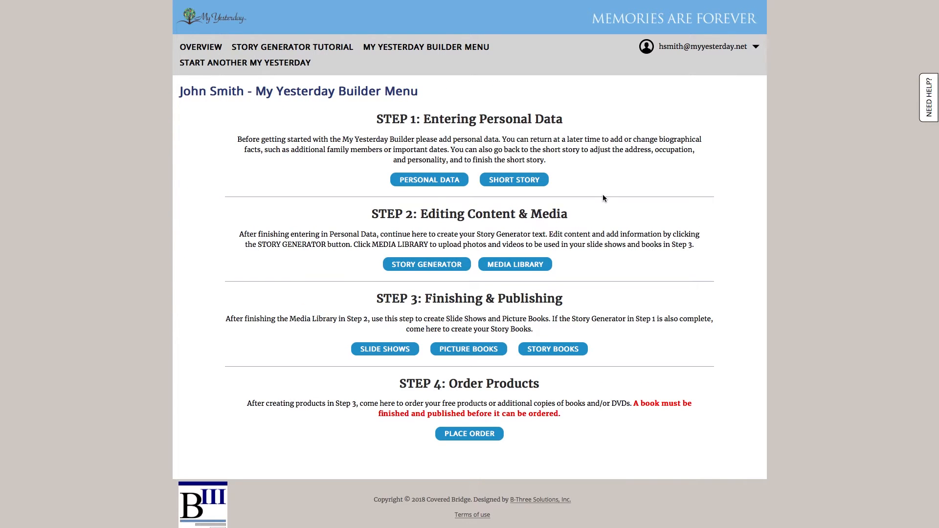